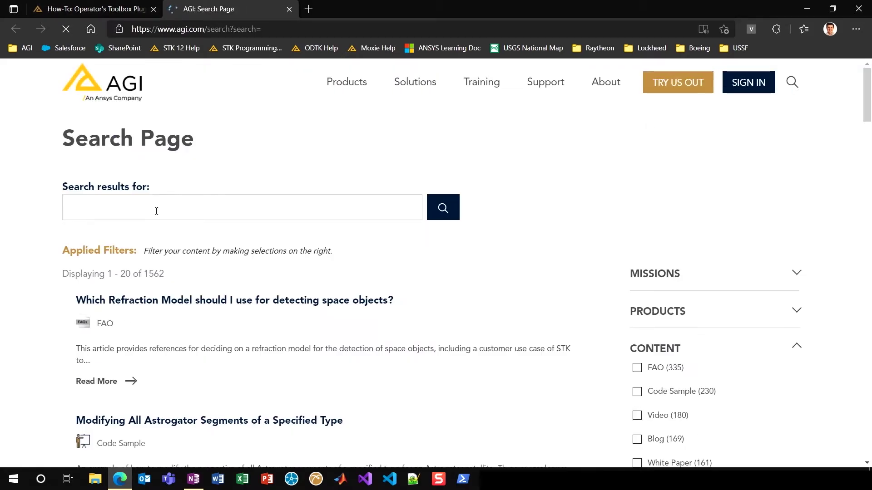
Open the AGI website's search page in a new tab, ready for a query.
click(155, 209)
Search the AGI site for 'operators toolbox' and scroll through the Operator's Toolbox Plugin results.
text(operato)
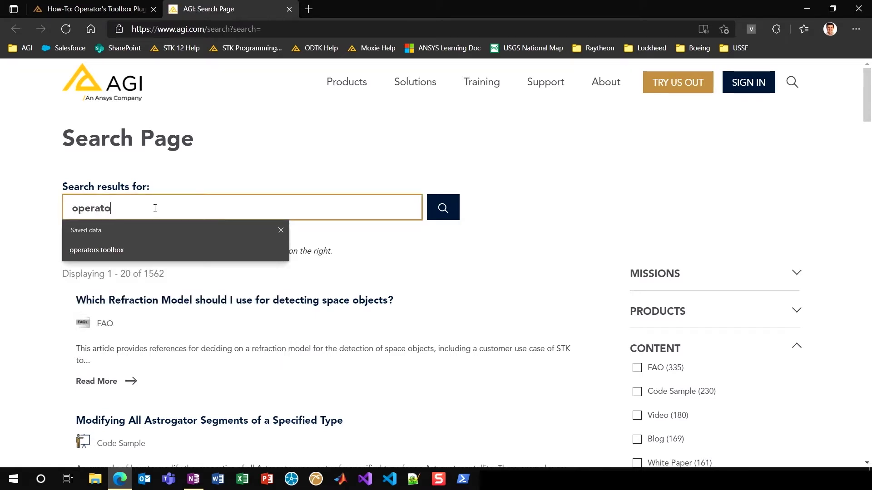
text(rs toolbox)
key(Return)
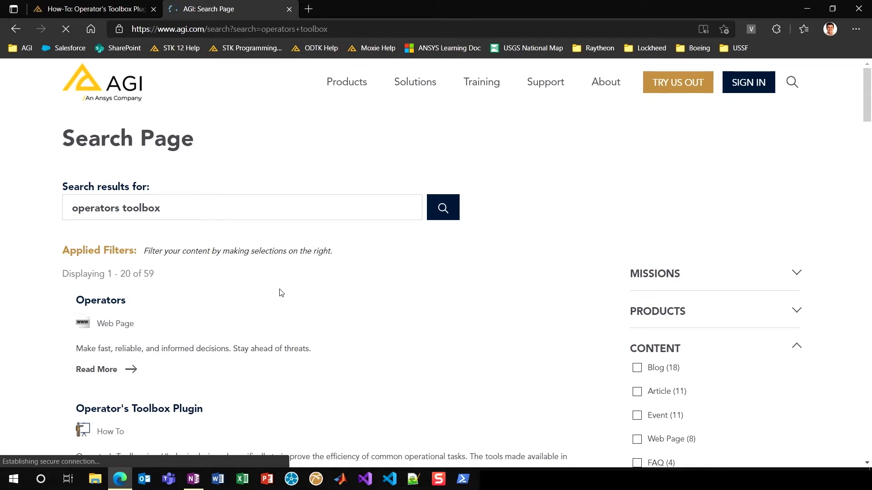
scroll(280, 289, down, 1)
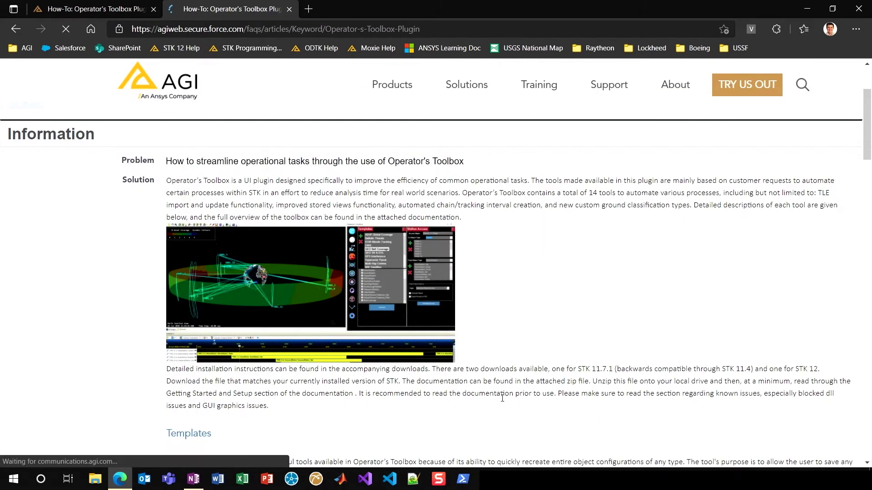
scroll(503, 378, down, 2)
scroll(503, 378, down, 4)
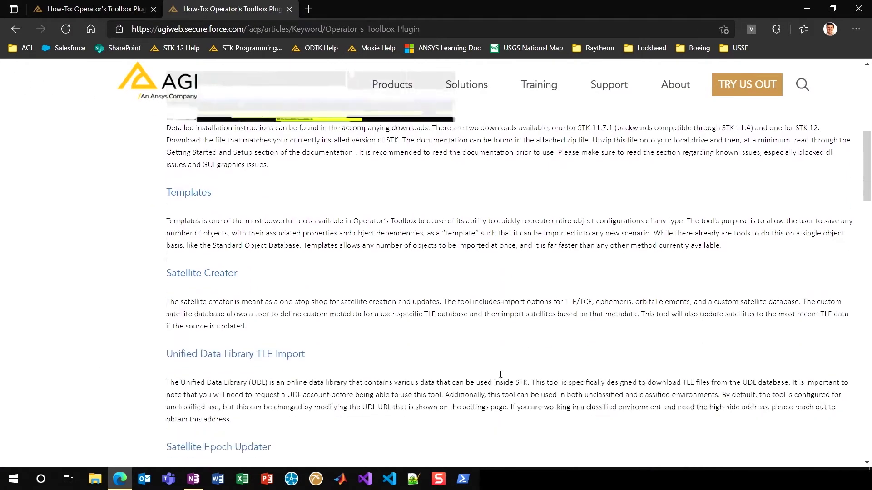
scroll(501, 377, down, 13)
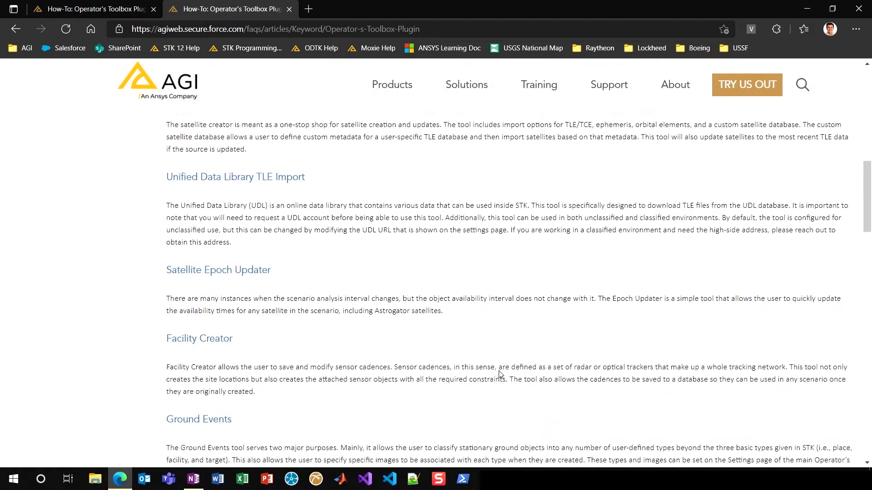
scroll(484, 357, down, 10)
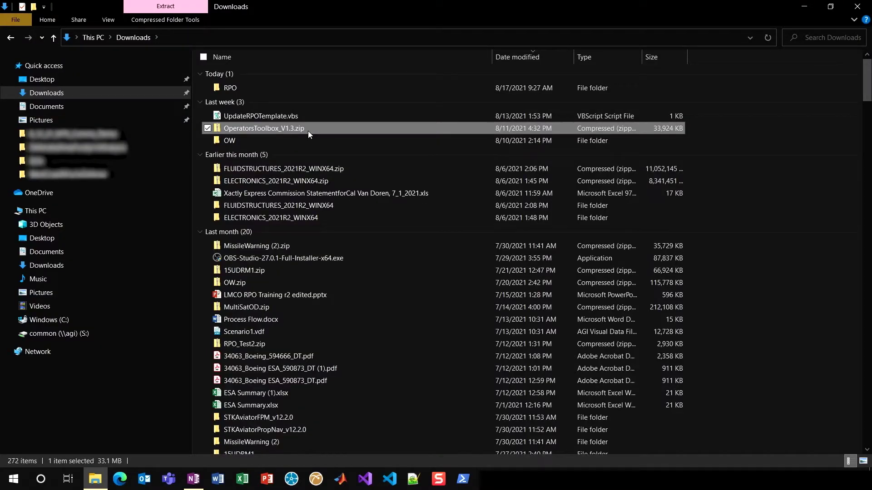
Paste OperatorsToolbox_V1.3.zip into C:\ProgramData\AGI\STK 12\Plugins.
click(92, 318)
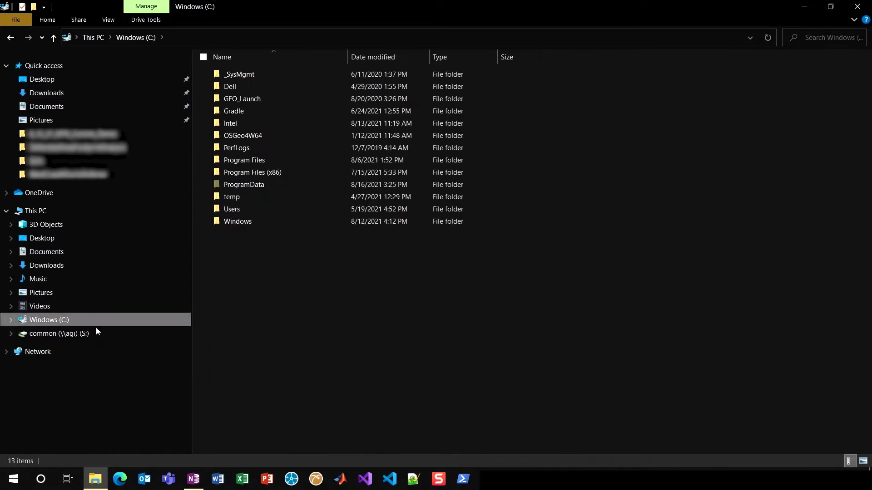
double_click(259, 185)
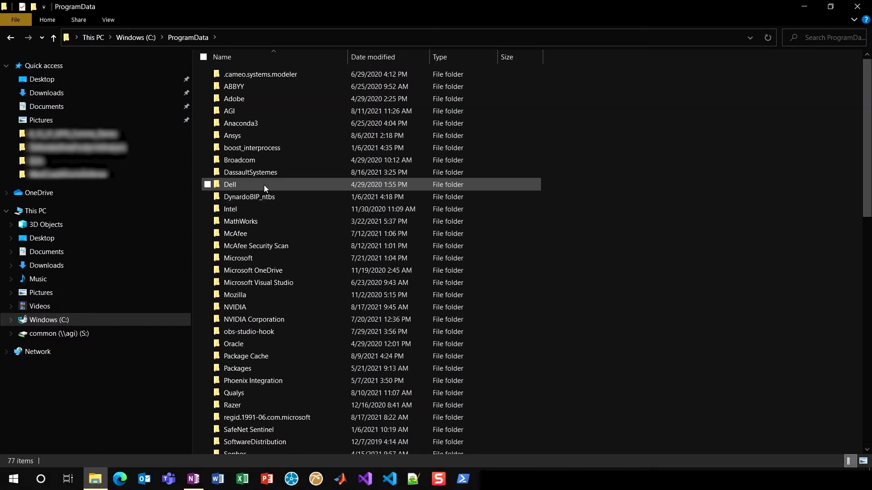
double_click(246, 111)
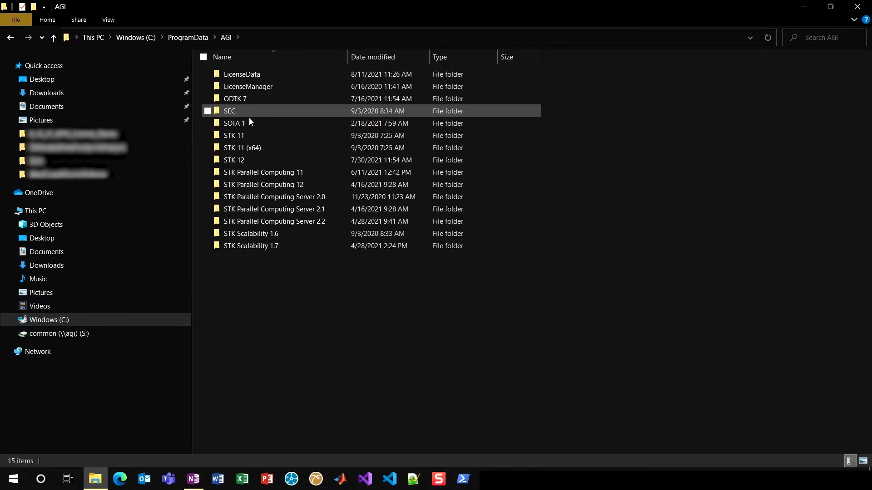
double_click(249, 161)
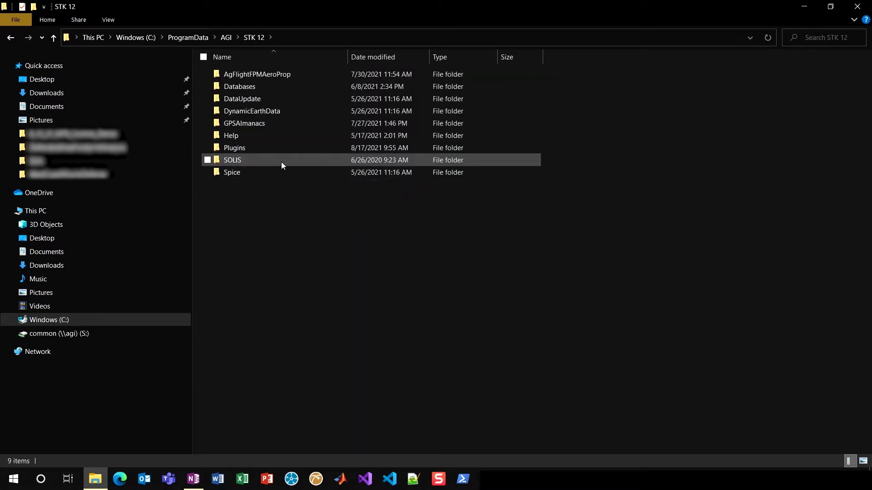
double_click(262, 146)
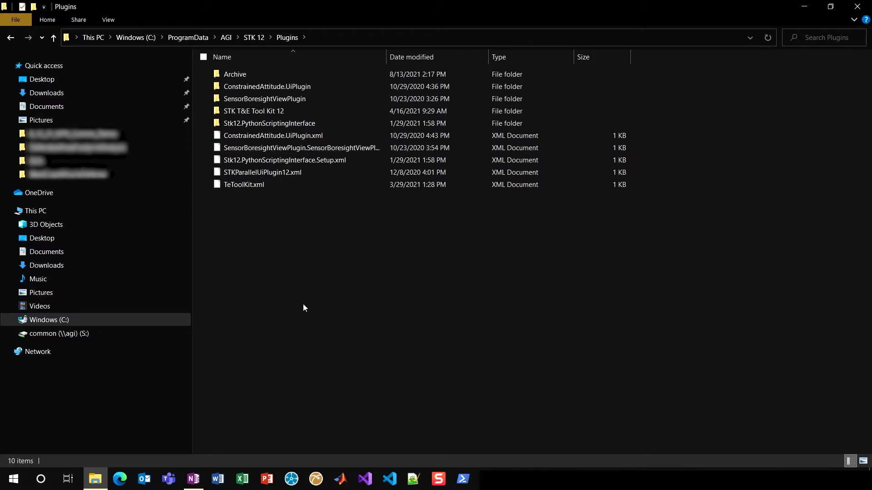
key(ctrl+v)
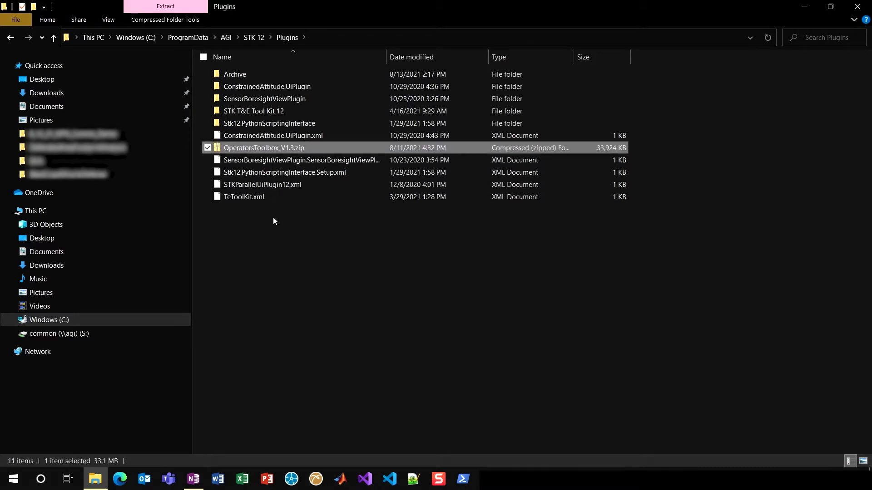
Extract the zip into an OperatorsToolbox_V1.3 folder inside Plugins.
right_click(273, 151)
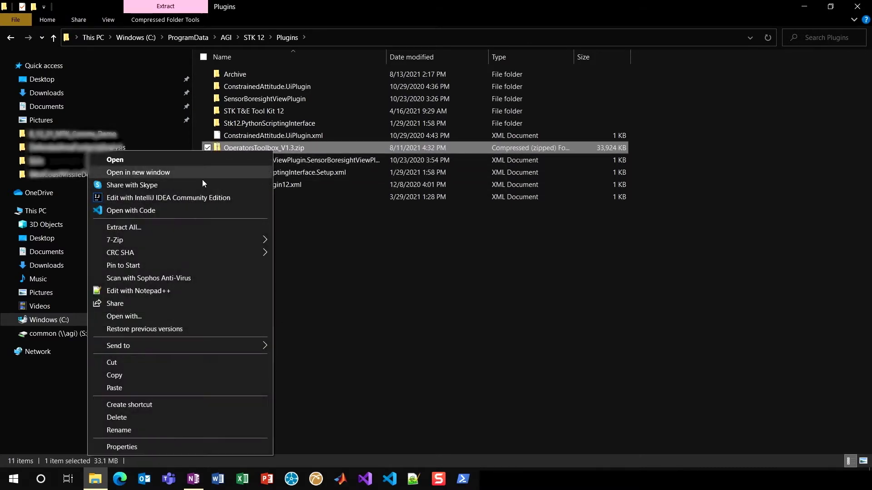
click(181, 227)
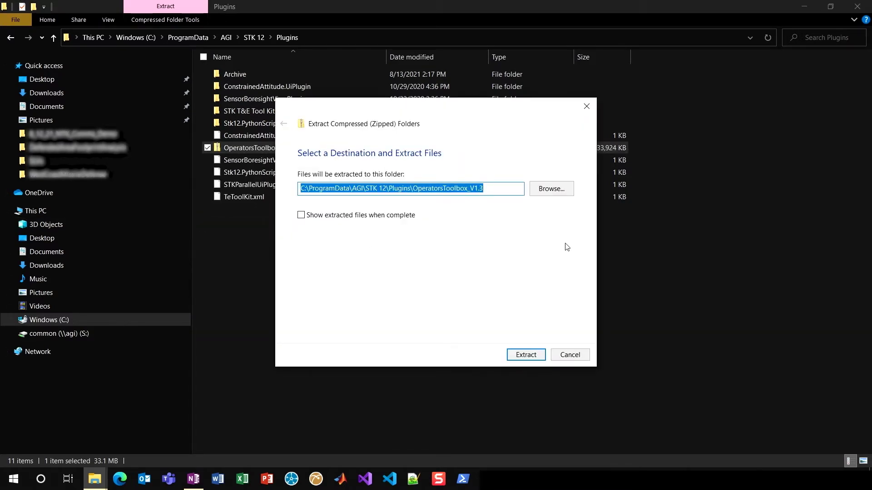
click(526, 354)
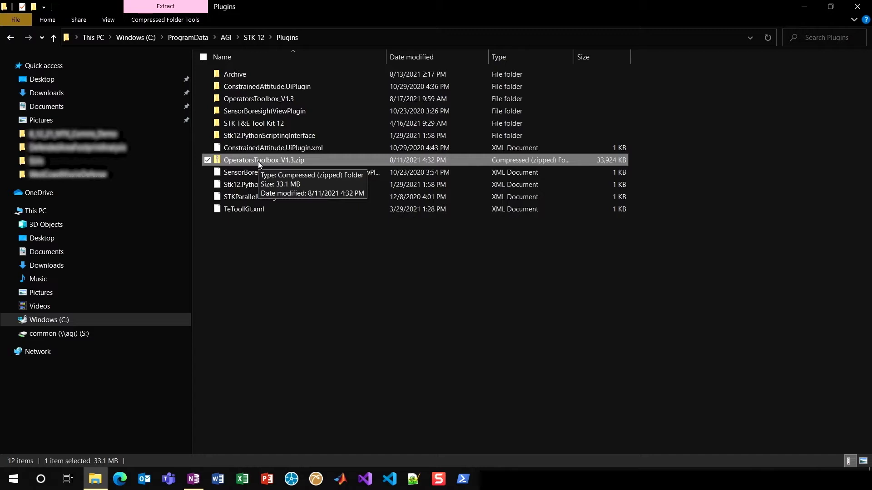
Delete the leftover OperatorsToolbox_V1.3.zip and open the extracted OperatorsToolbox_V1.3Beta folder.
right_click(258, 162)
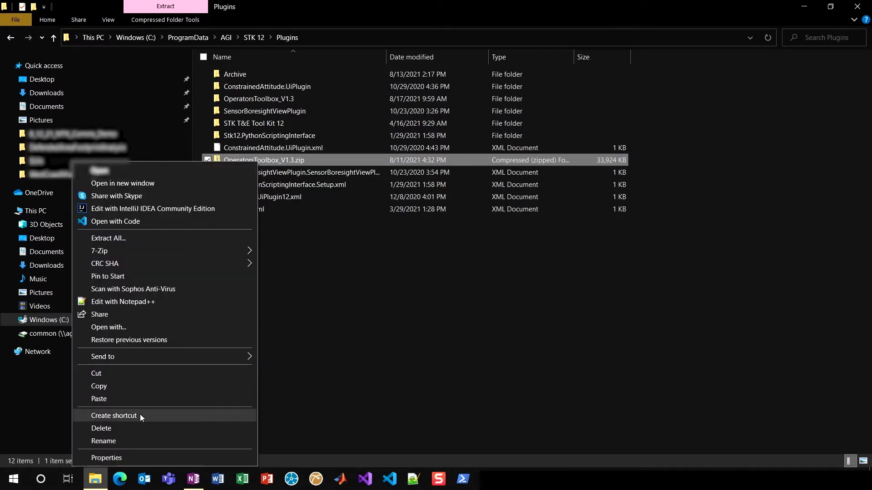
click(132, 428)
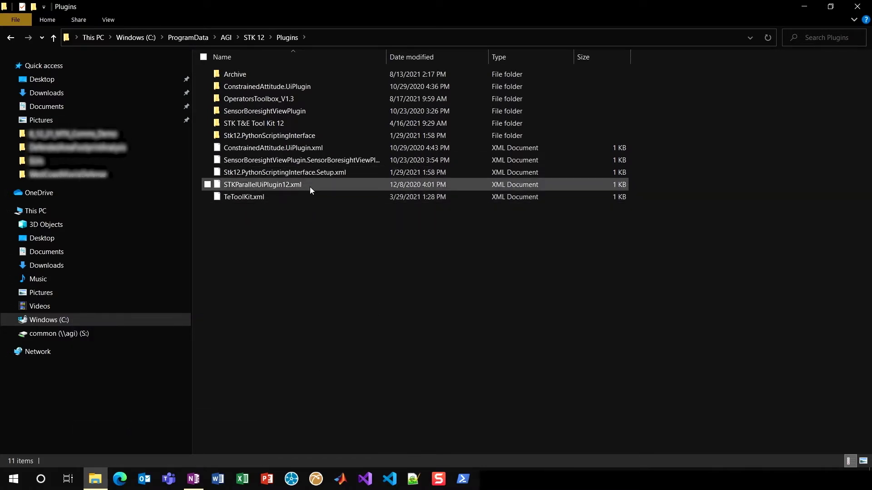
double_click(271, 99)
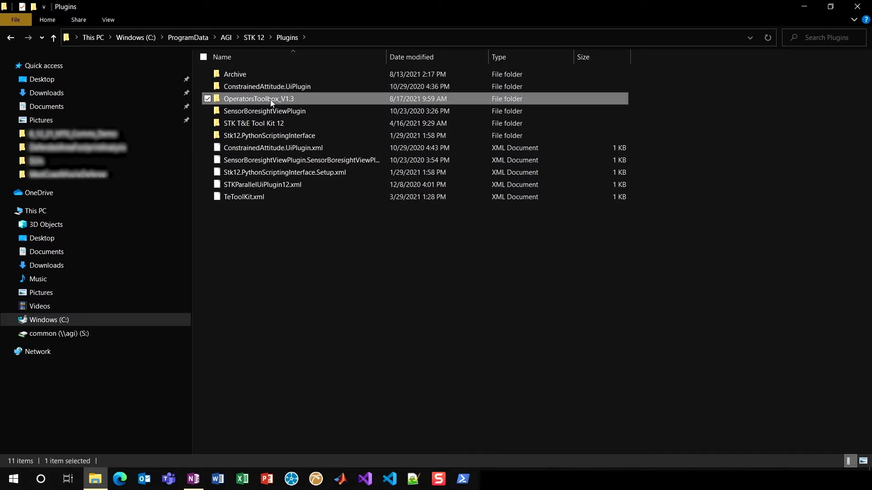
click(264, 73)
double_click(264, 77)
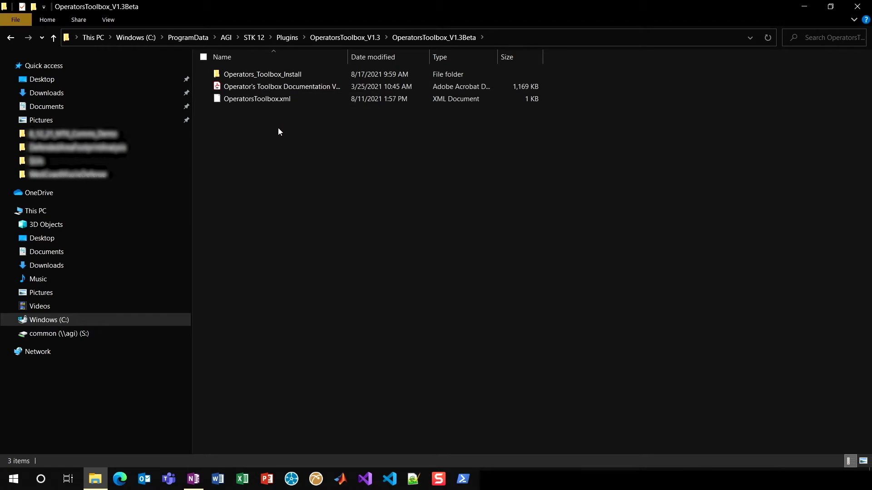
Copy OperatorsToolbox.xml from OperatorsToolbox_V1.3Beta directly into the Plugins folder.
click(257, 100)
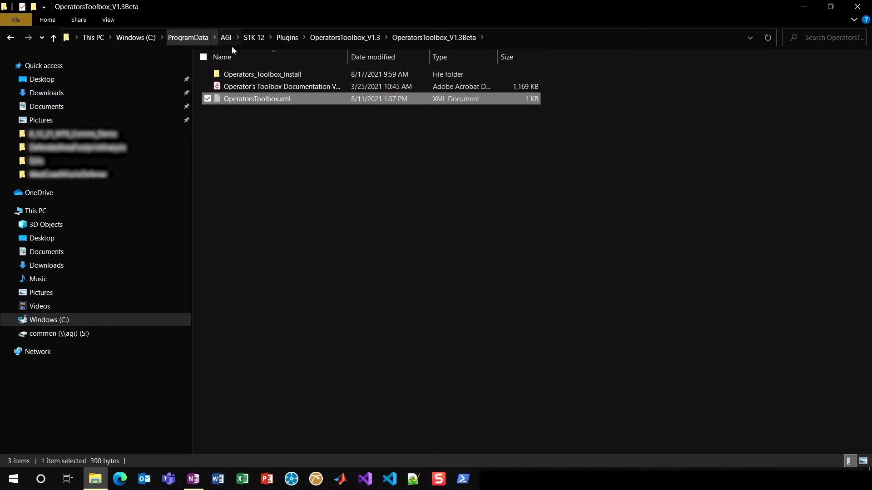
click(286, 38)
click(295, 257)
key(ctrl+v)
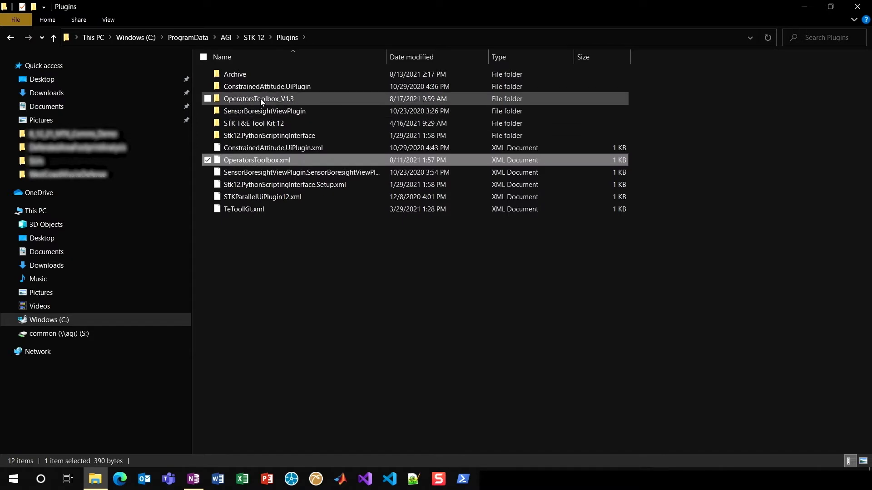
right_click(259, 160)
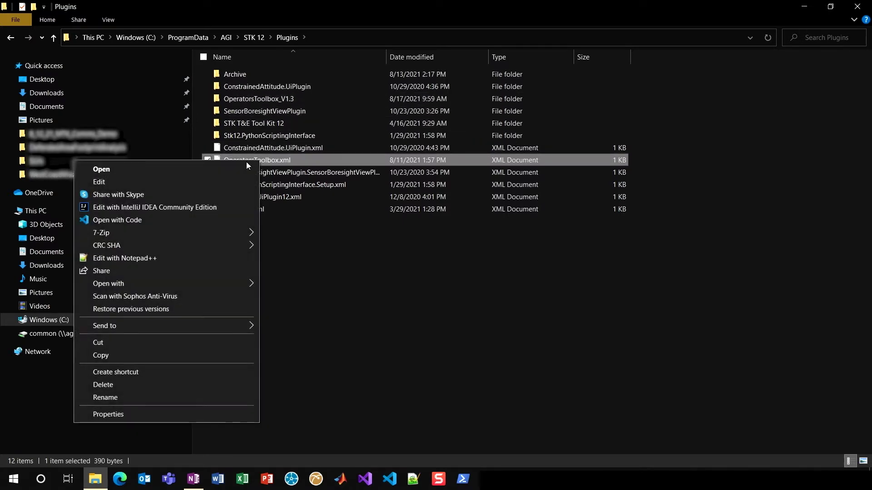
click(162, 258)
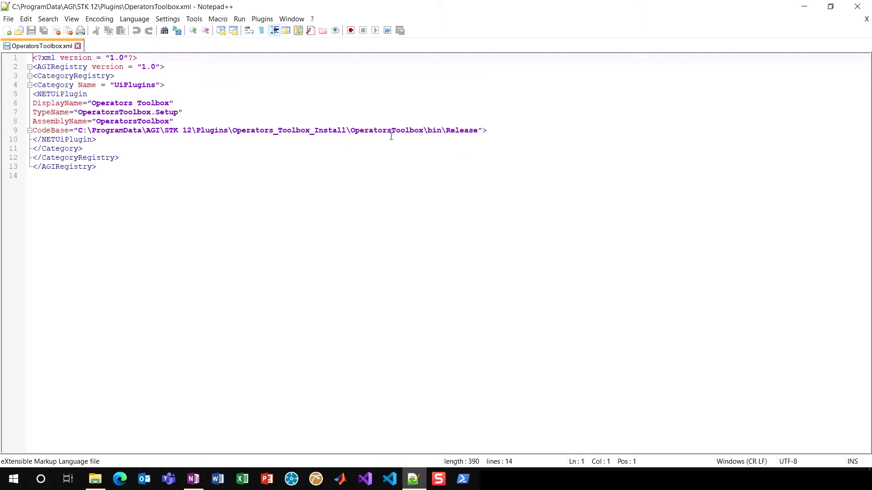
click(857, 6)
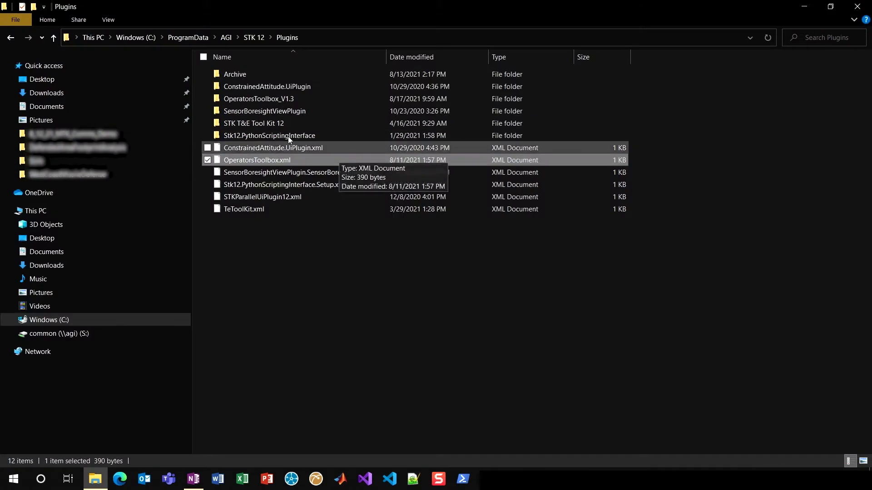
Find and select the Operators_Toolbox_Install folder inside OperatorsToolbox_V1.3\OperatorsToolbox_V1.3Beta.
double_click(273, 98)
double_click(274, 74)
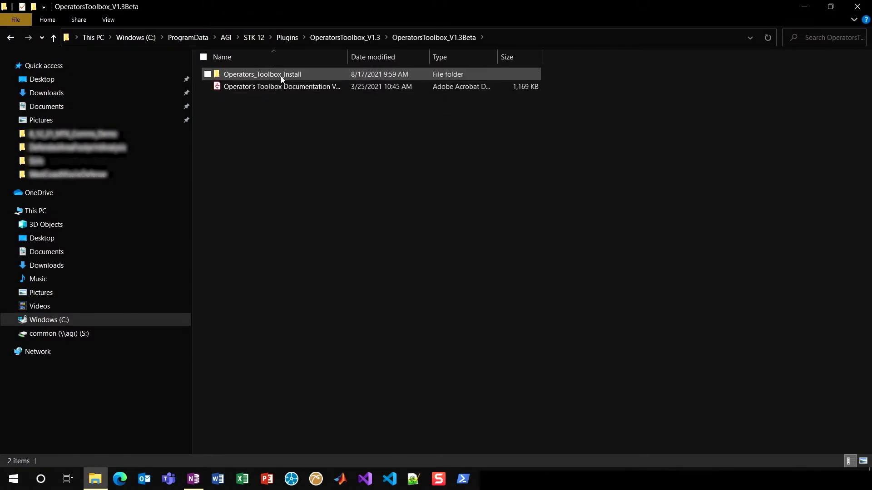
click(257, 86)
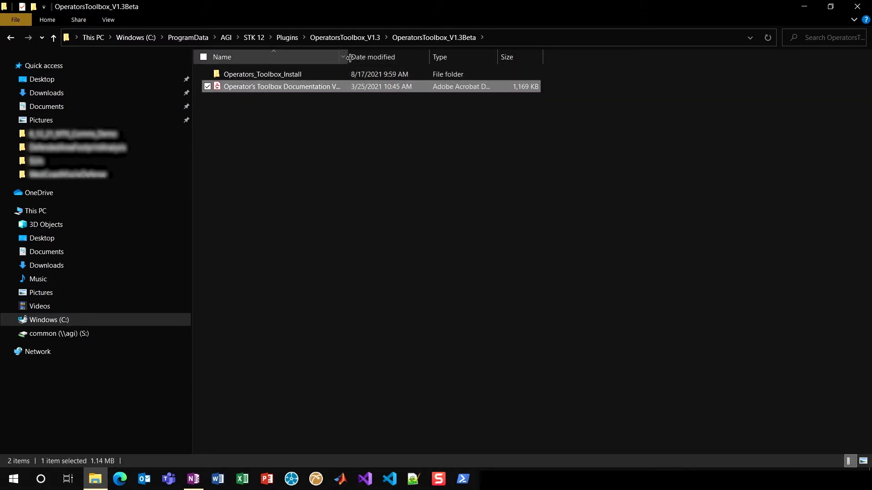
drag(352, 59, 385, 59)
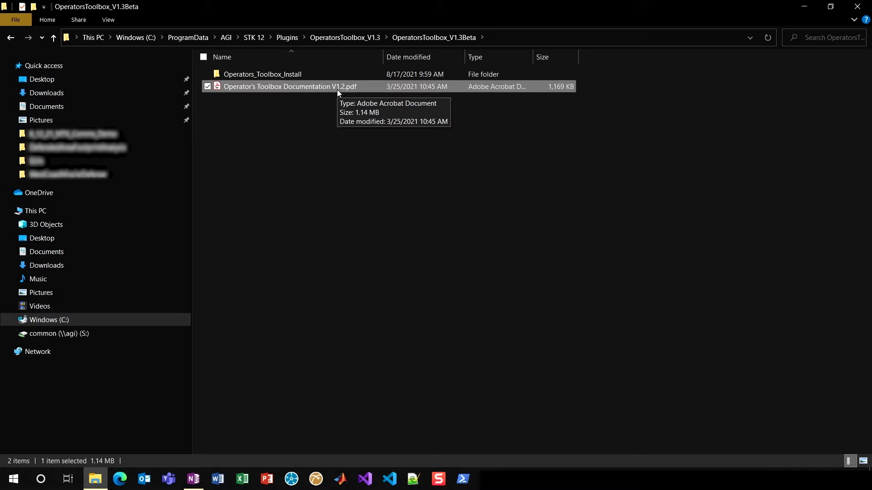
click(311, 75)
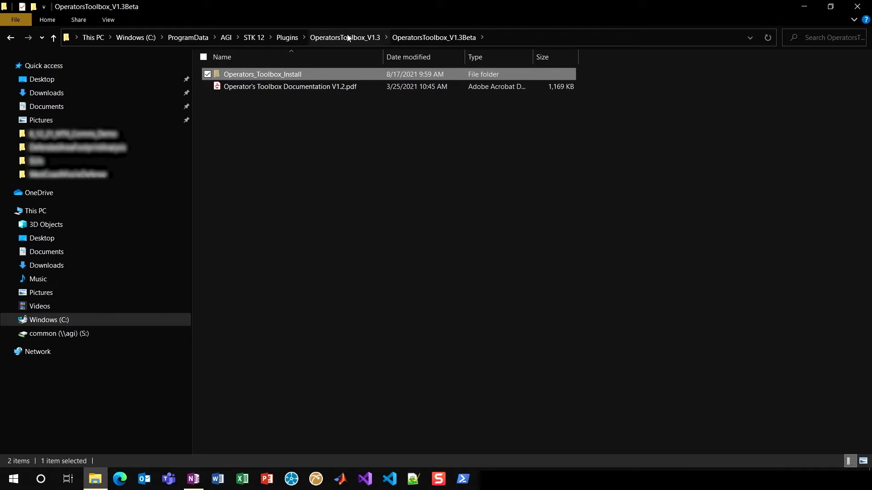
Paste Operators_Toolbox_Install into Plugins and delete the old OperatorsToolbox_V1.3 folder.
click(289, 37)
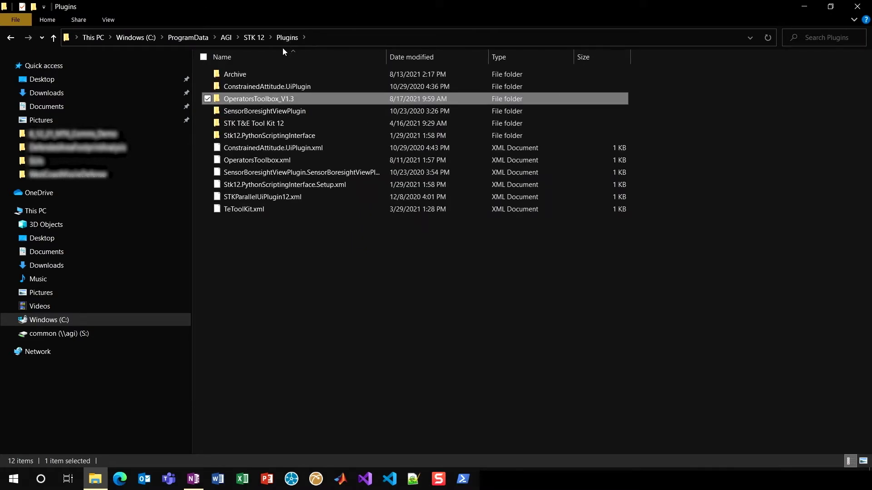
click(295, 258)
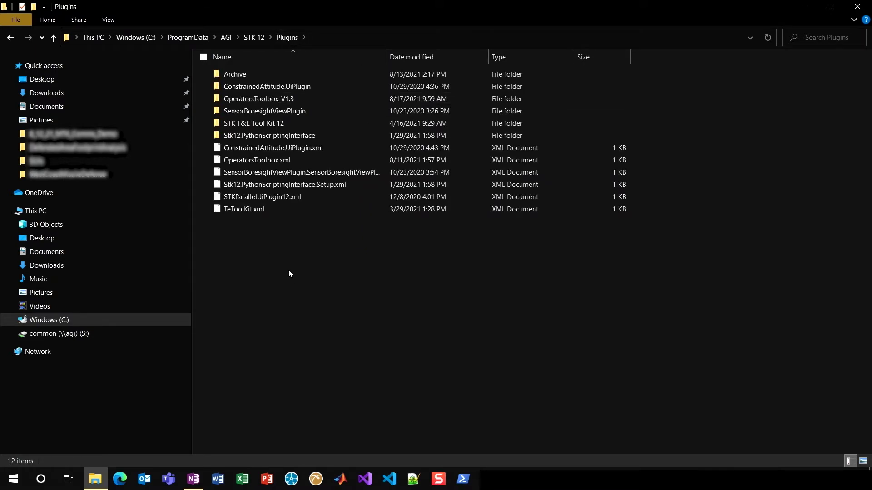
key(ctrl+v)
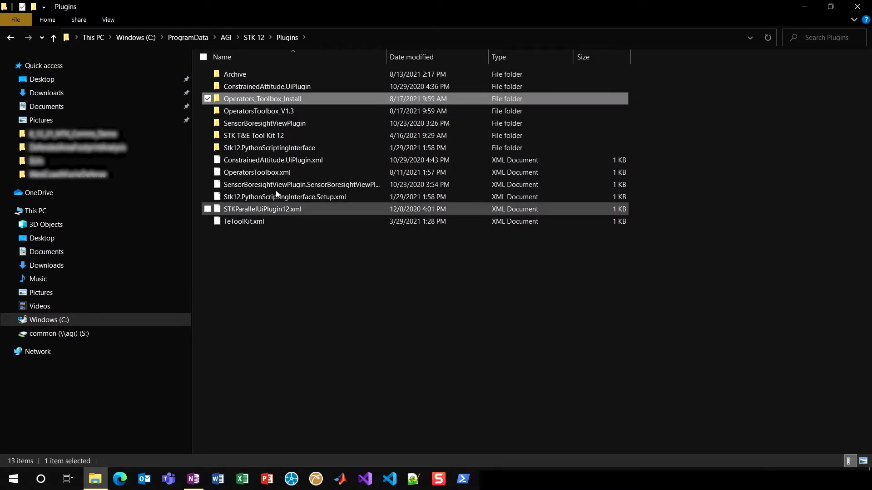
right_click(260, 113)
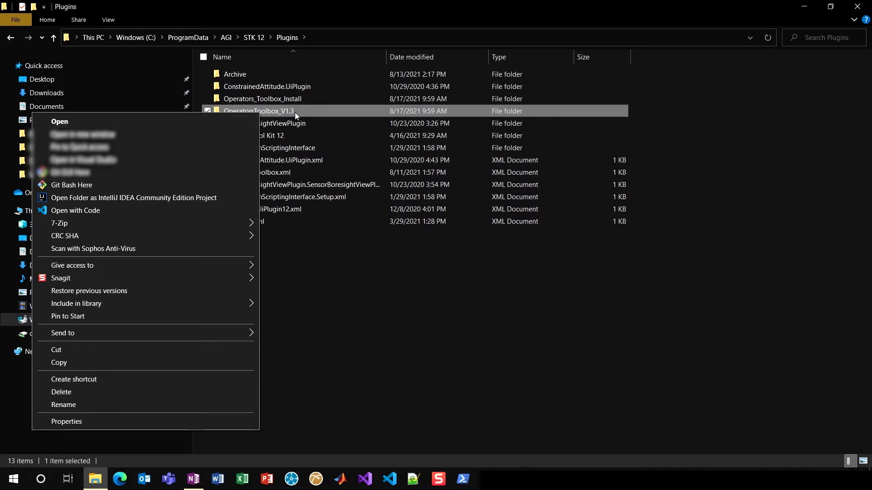
click(68, 392)
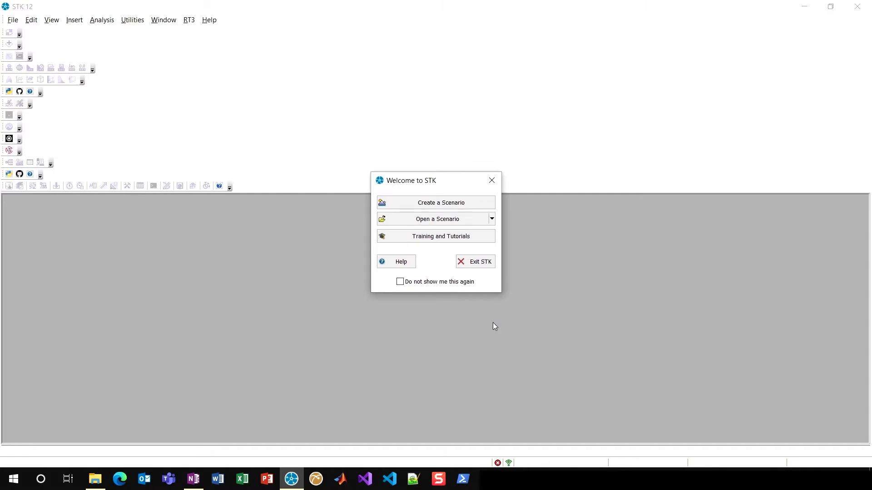
Choose Create a Scenario in the Welcome to STK dialog.
click(446, 205)
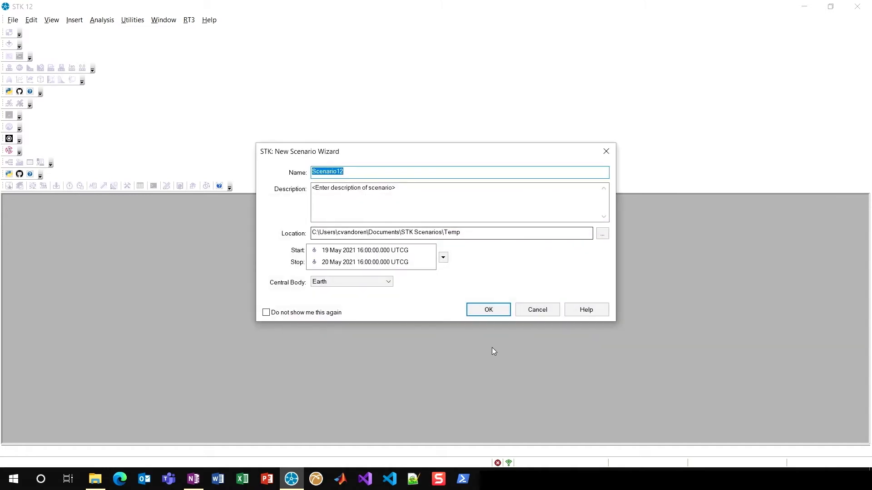
Accept the default Scenario12 settings and close the Insert STK Objects dialog.
click(480, 307)
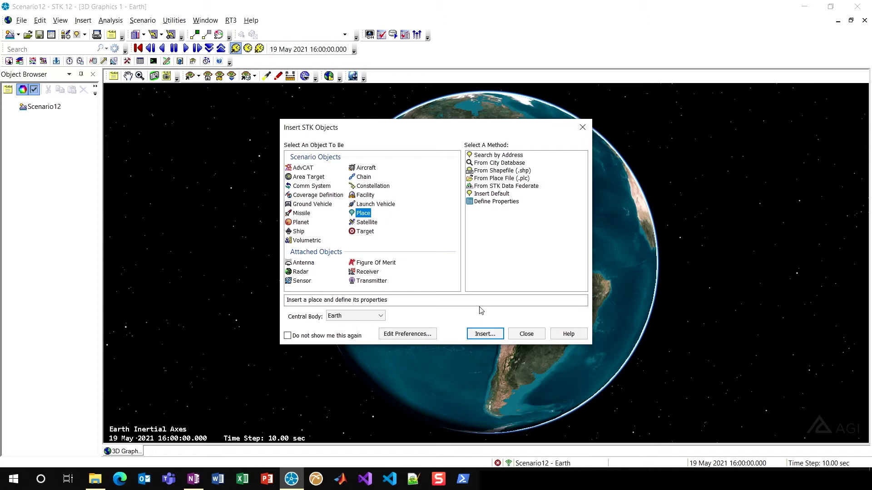
click(582, 127)
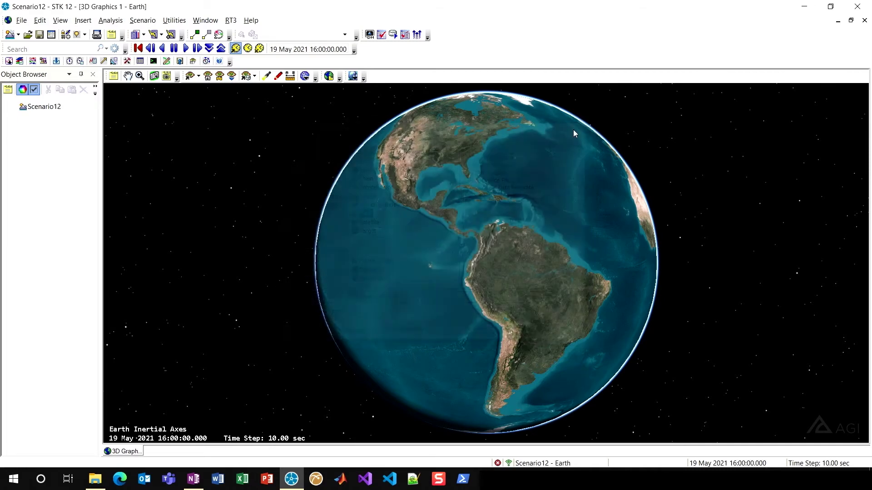
right_click(46, 111)
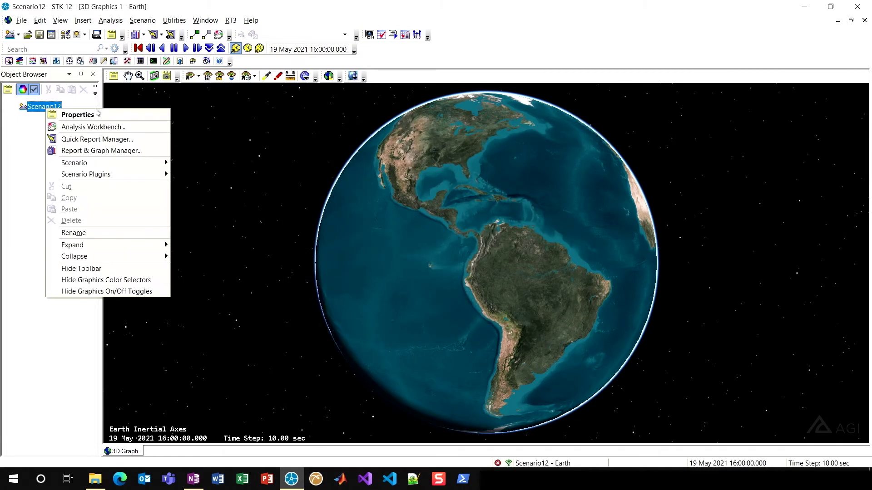
Launch Operator's Toolbox from Scenario12's Scenario Plugins menu, opening its First Time Use Wizard.
mouse_move(101, 177)
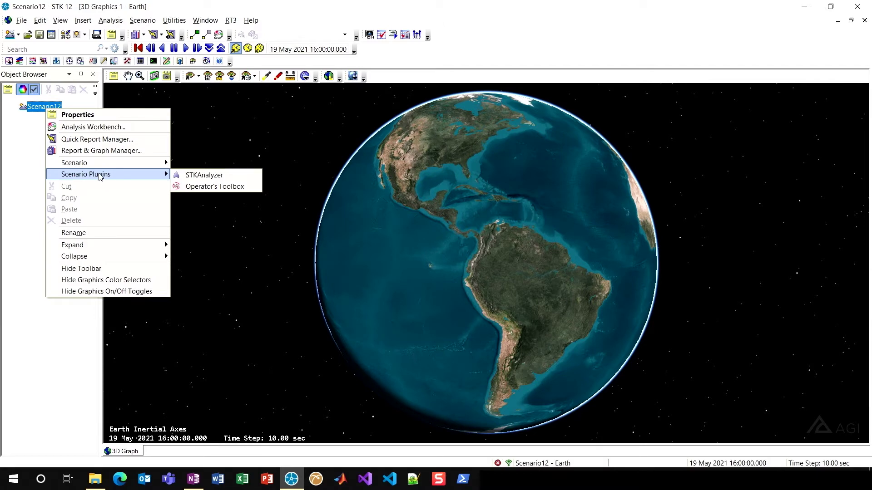
click(193, 188)
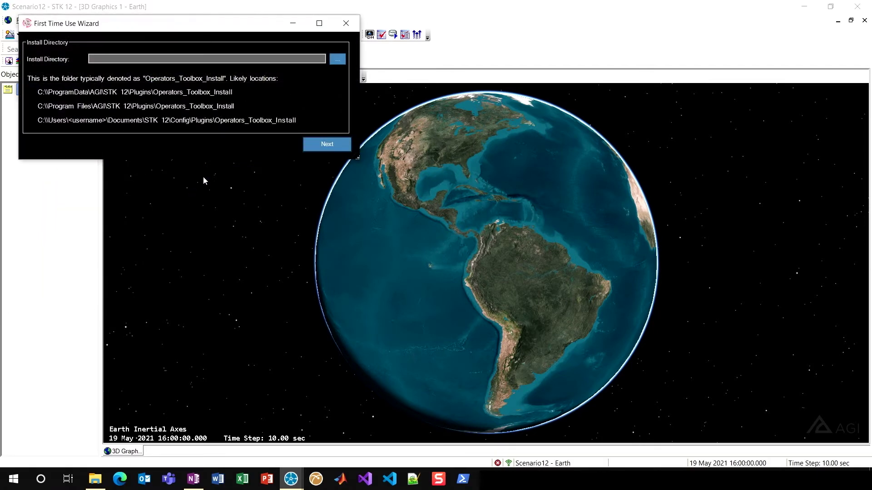
drag(174, 50, 249, 119)
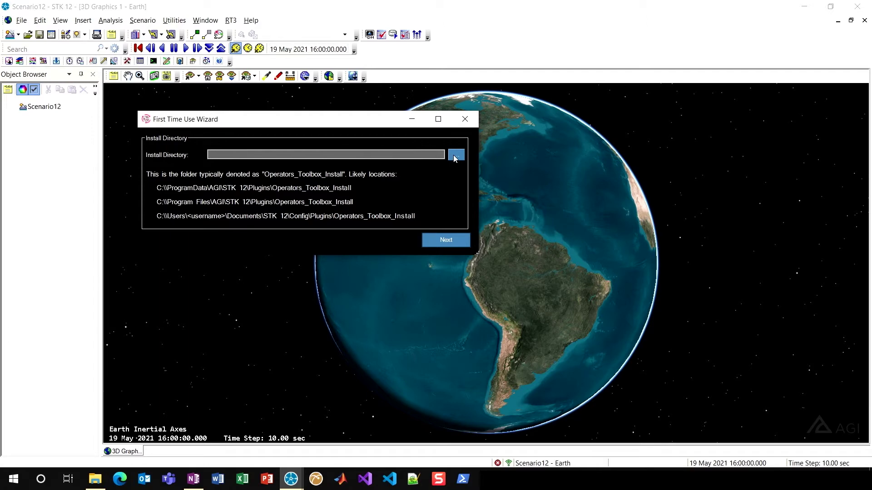
Browse the install-directory folder tree through This PC and C: down to ProgramData.
click(454, 156)
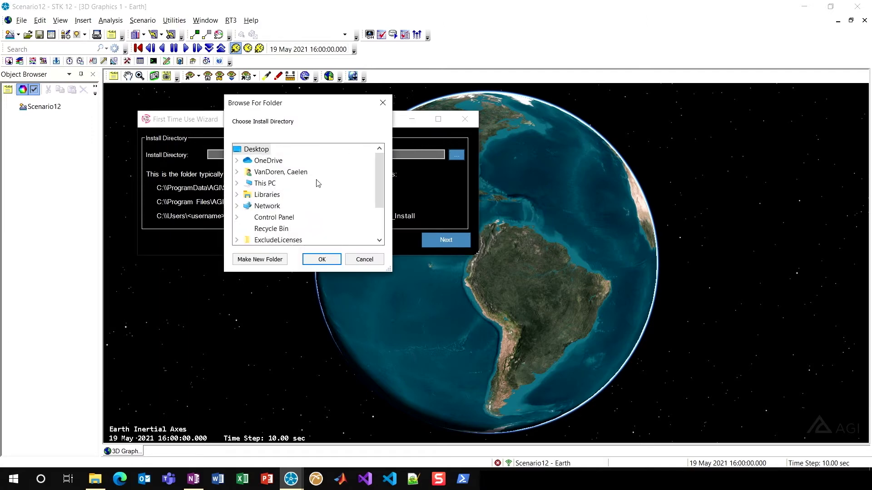
drag(305, 109, 501, 73)
scroll(482, 180, down, 2)
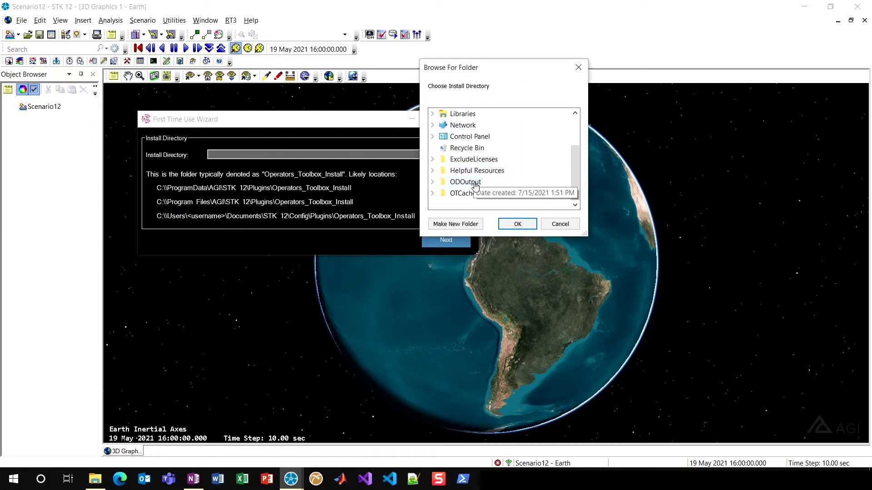
scroll(481, 156, up, 2)
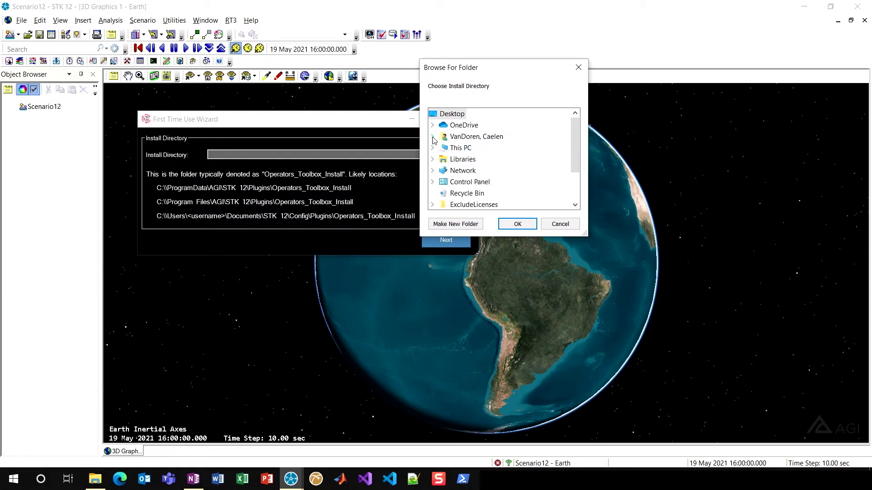
double_click(451, 155)
scroll(454, 163, down, 2)
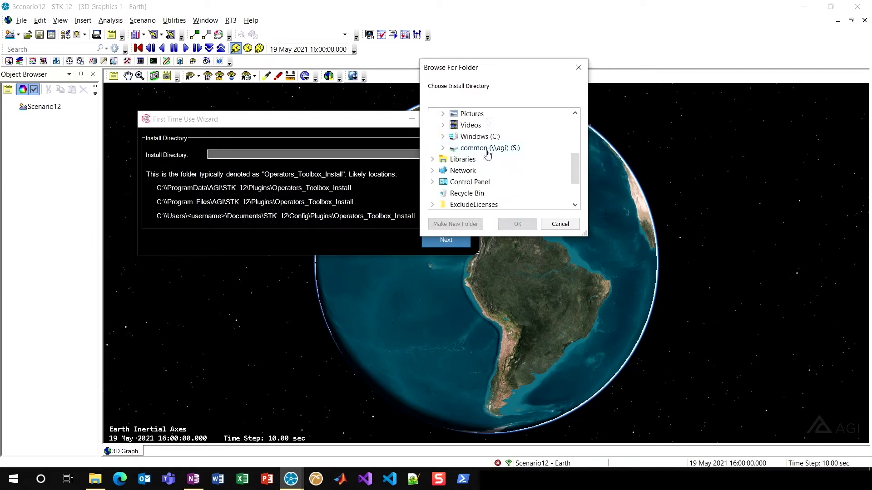
scroll(454, 163, up, 1)
click(443, 171)
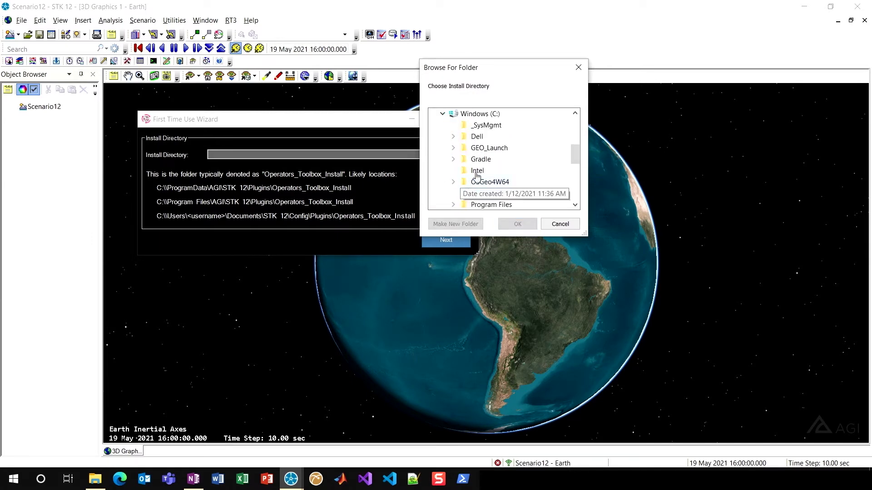
scroll(485, 174, down, 3)
scroll(486, 174, up, 1)
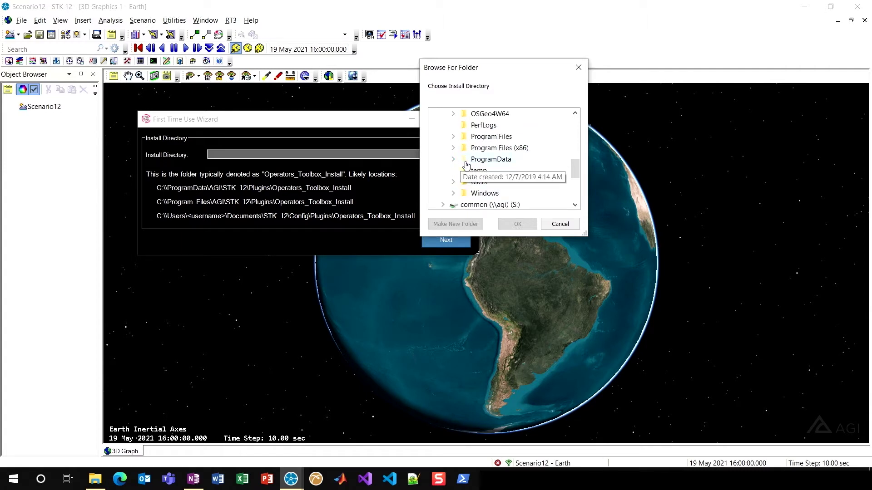
double_click(475, 159)
Set the install directory to C:\ProgramData\AGI\STK 12\Plugins\Operators_Toolbox_Install and continue.
double_click(484, 160)
scroll(495, 170, down, 2)
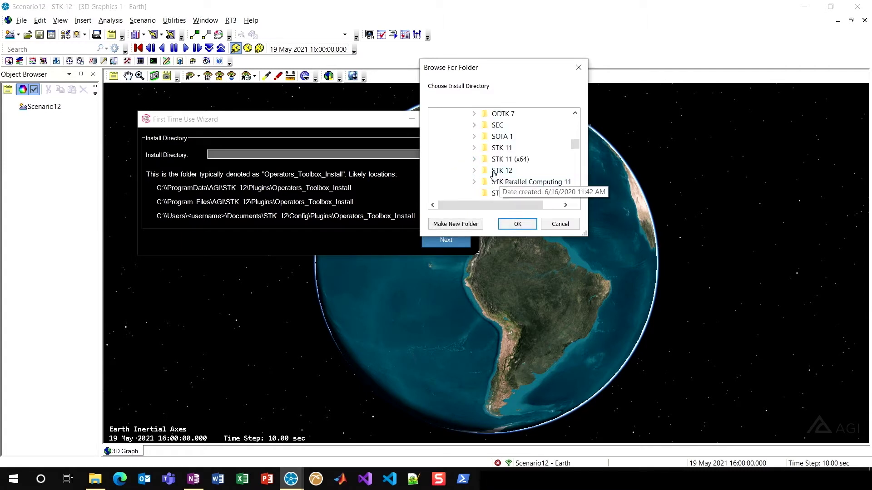
double_click(487, 171)
scroll(488, 173, down, 1)
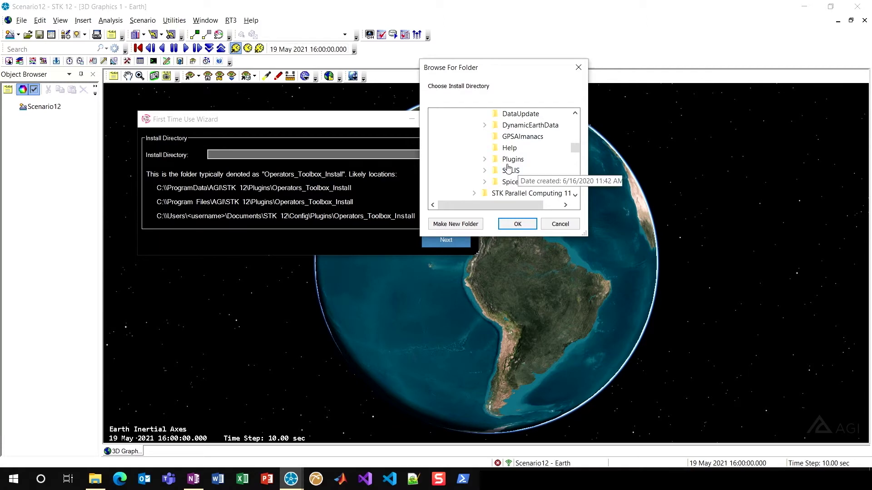
double_click(497, 160)
scroll(513, 168, down, 1)
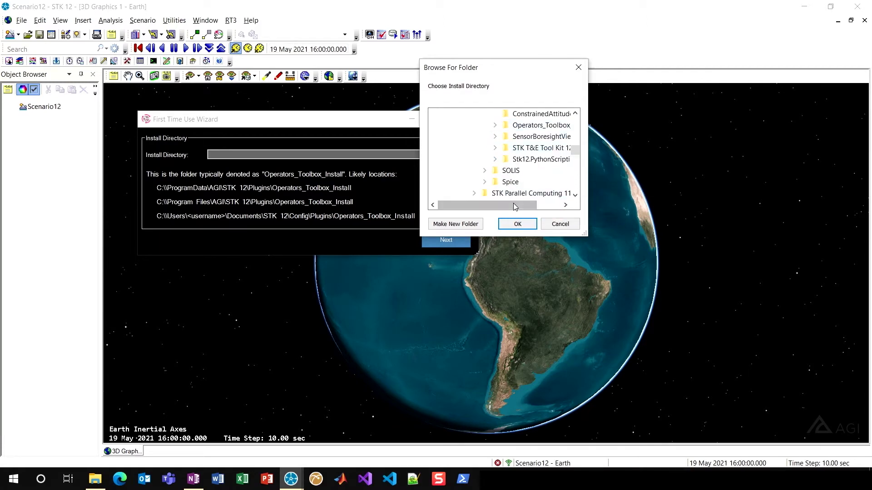
drag(512, 205, 536, 208)
scroll(518, 179, up, 1)
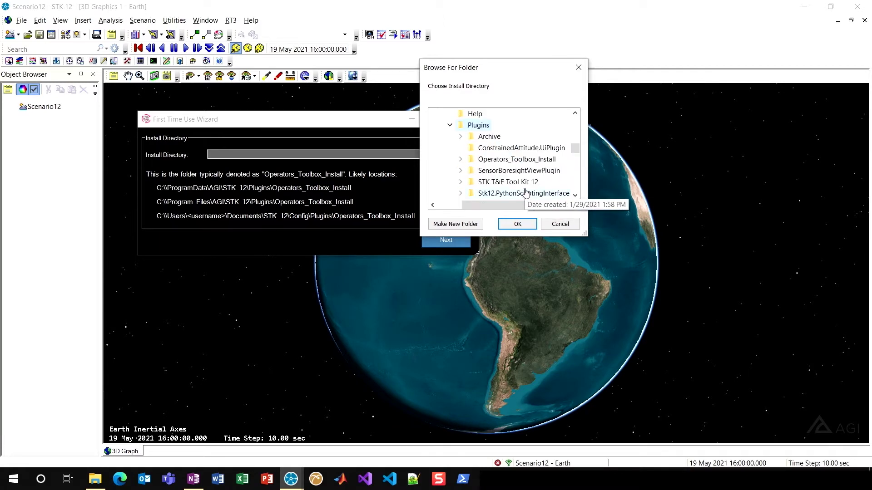
double_click(512, 162)
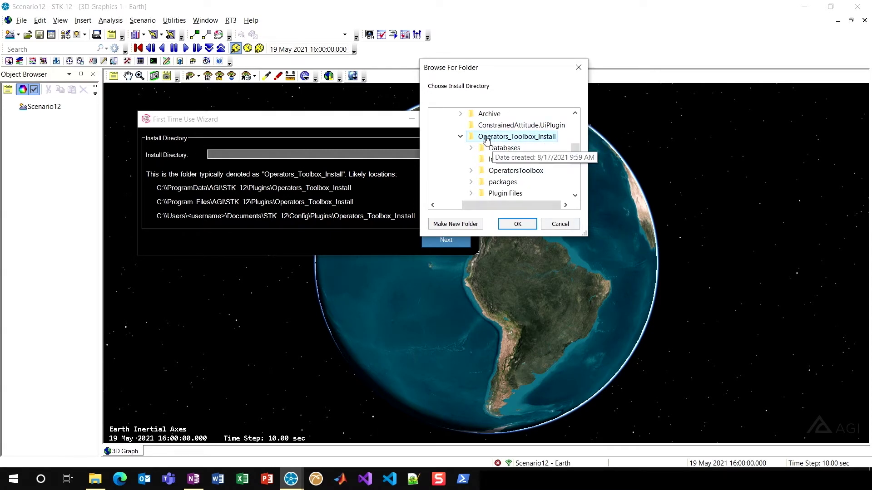
click(517, 224)
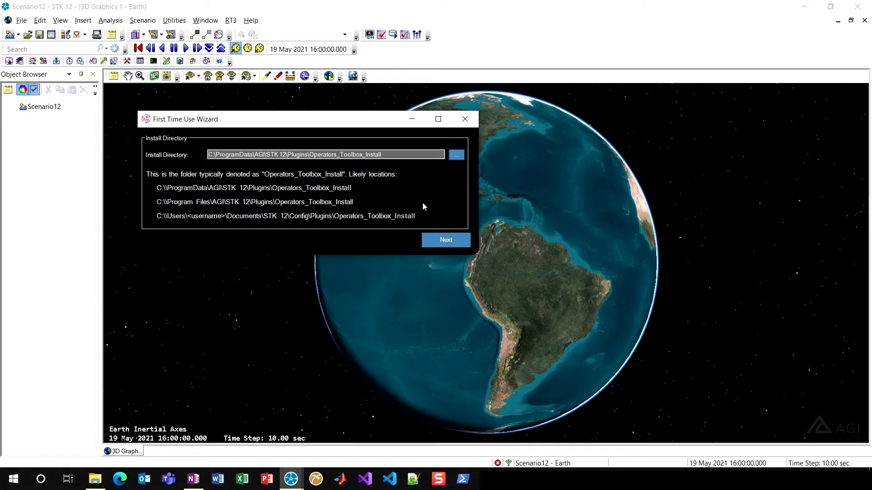
click(443, 240)
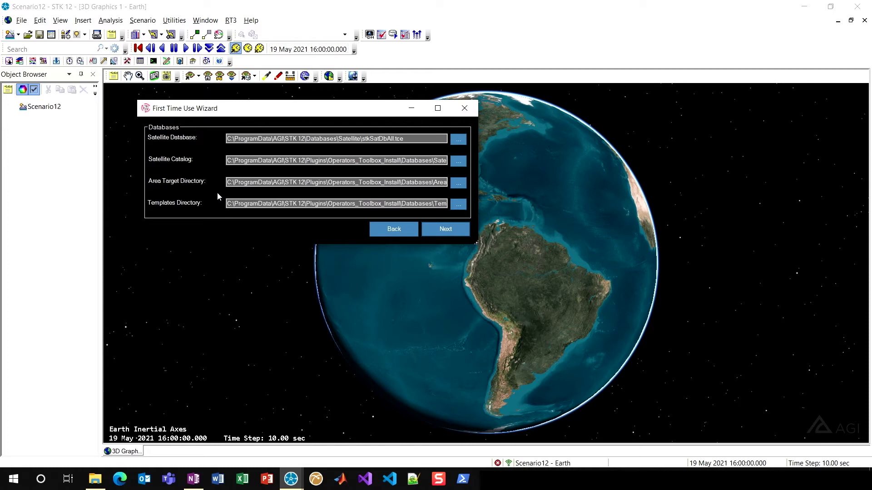
Keep the default database paths and Ground Event Images directory, then finish the wizard.
click(449, 230)
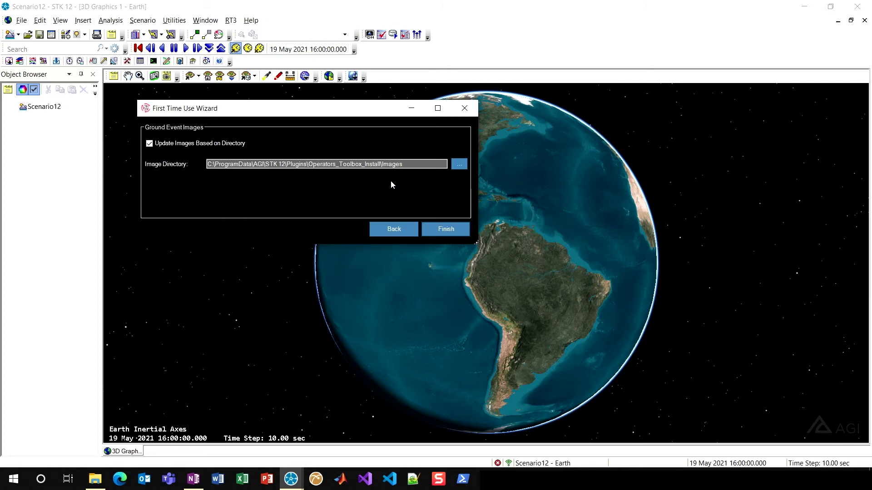
click(448, 231)
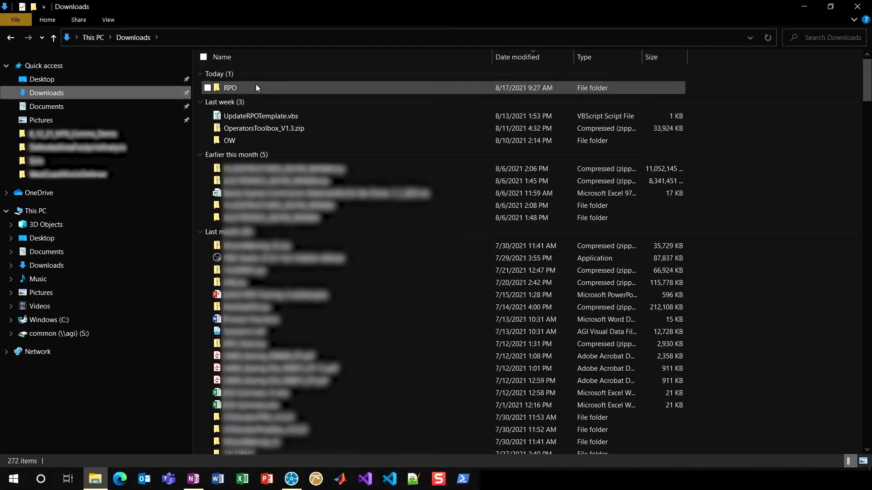
Copy OperatorsToolbox_V1.3.zip from Downloads into Documents\STK 12\Config\Plugins.
click(279, 131)
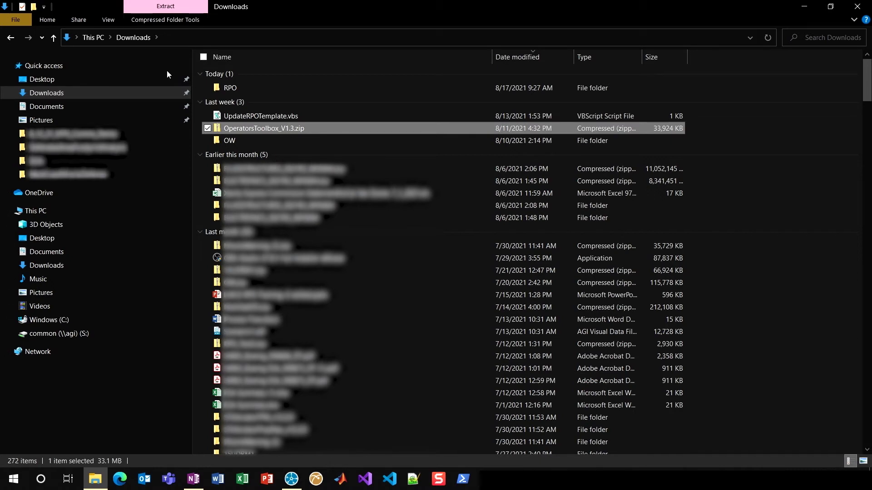
click(50, 109)
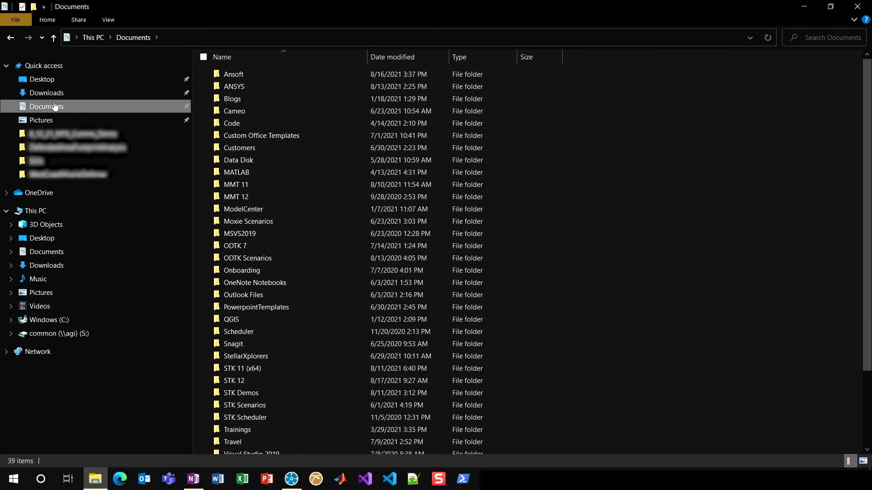
scroll(285, 223, down, 2)
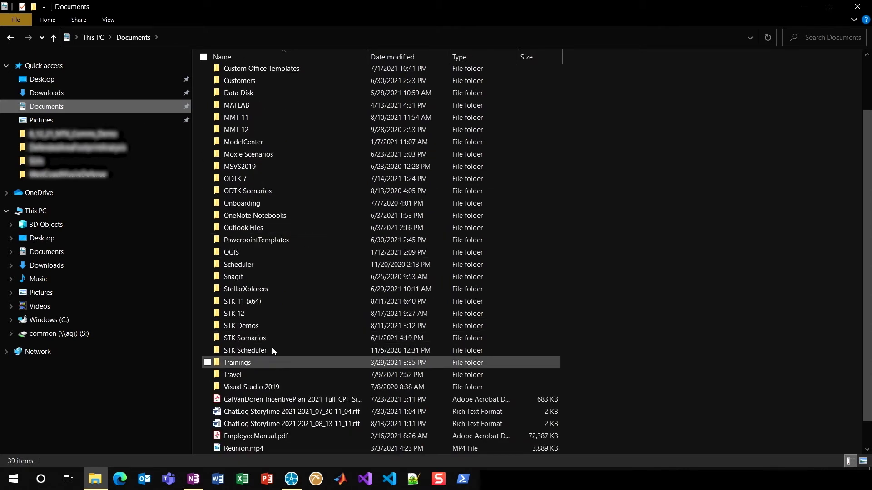
click(170, 38)
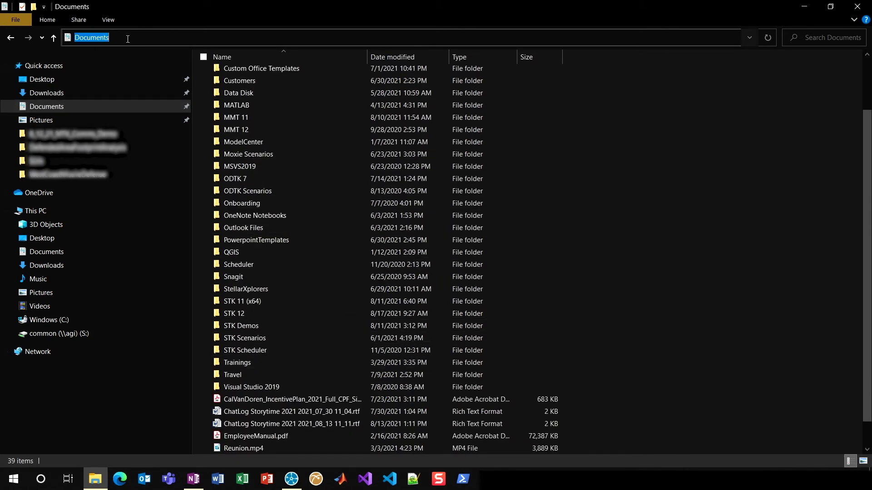
double_click(241, 314)
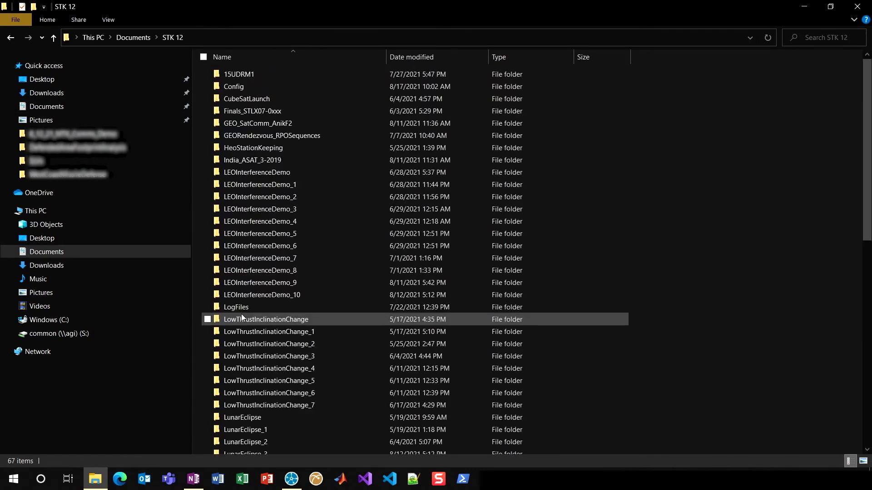
double_click(251, 86)
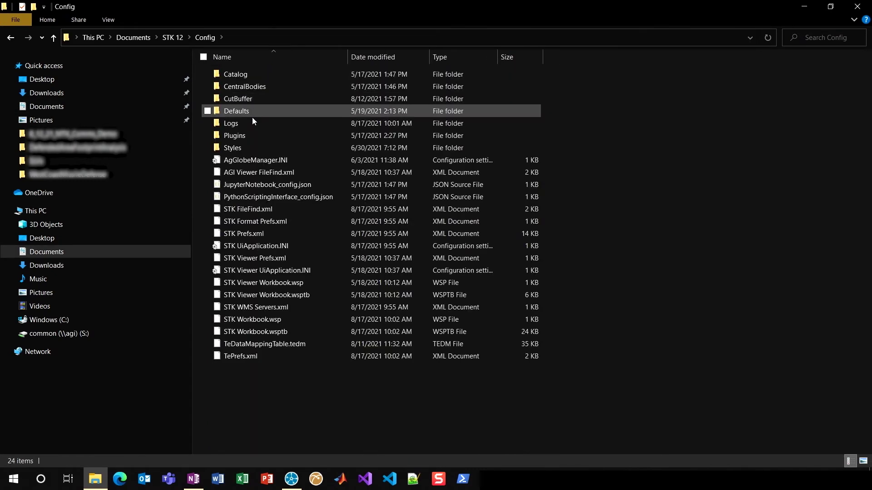
double_click(234, 136)
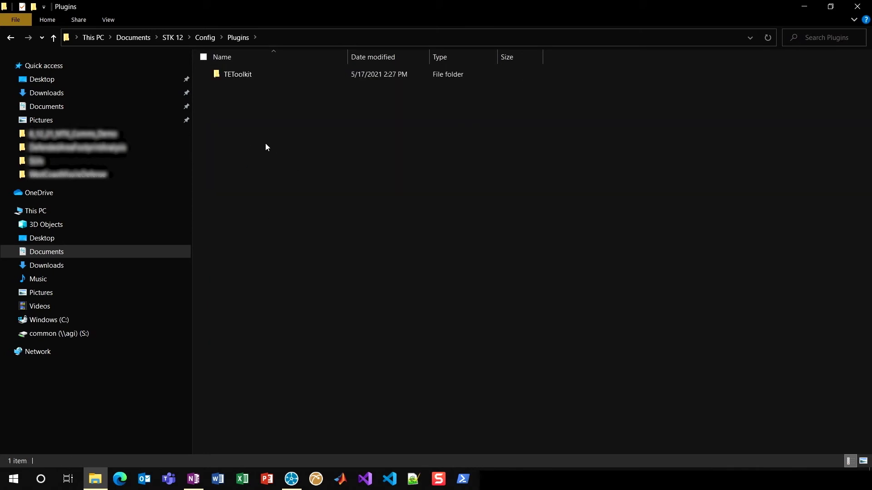
key(ctrl+v)
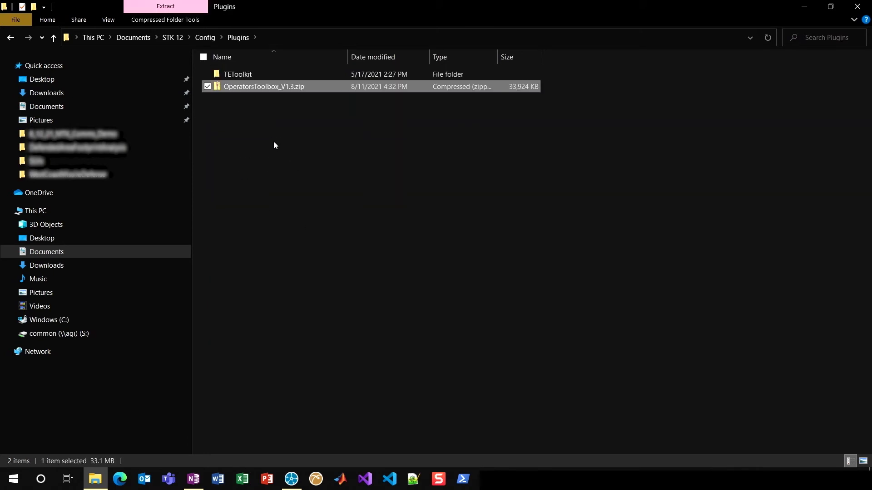
Extract OperatorsToolbox_V1.3.zip into the Plugins folder using the default destination.
right_click(247, 86)
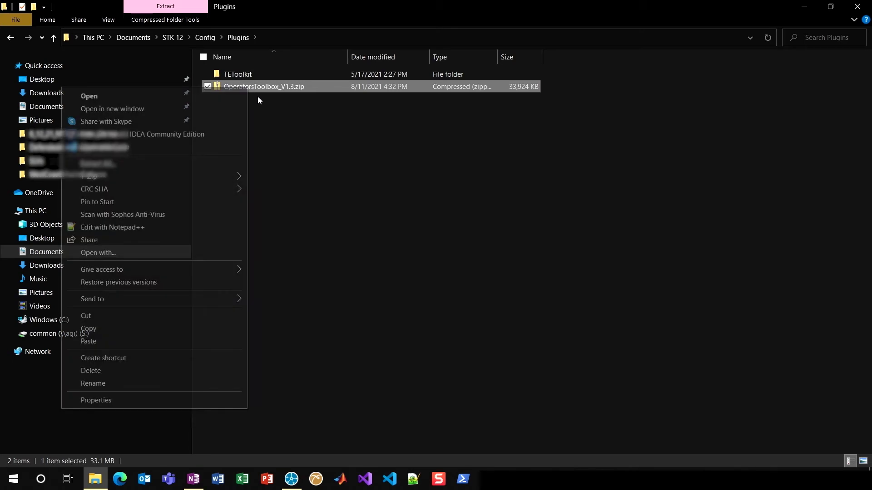
click(189, 164)
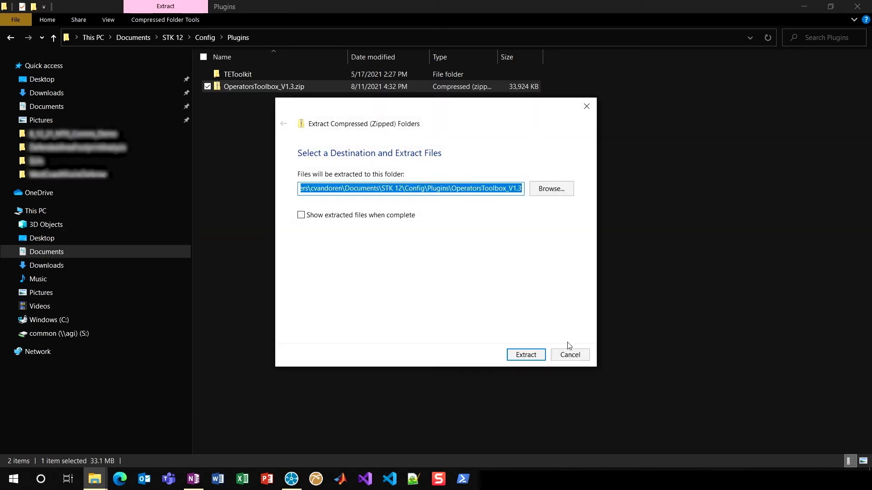
click(524, 353)
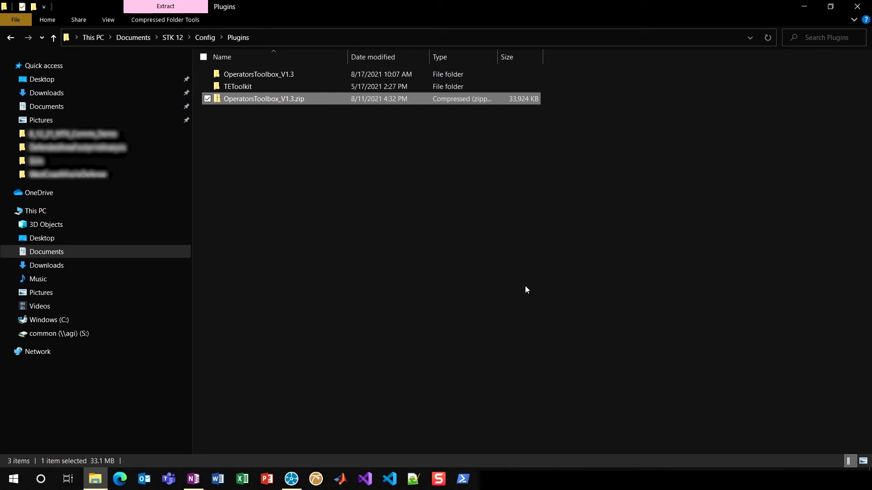
Copy OperatorsToolbox.xml from OperatorsToolbox_V1.3Beta up into Plugins, then delete the zip file.
double_click(270, 73)
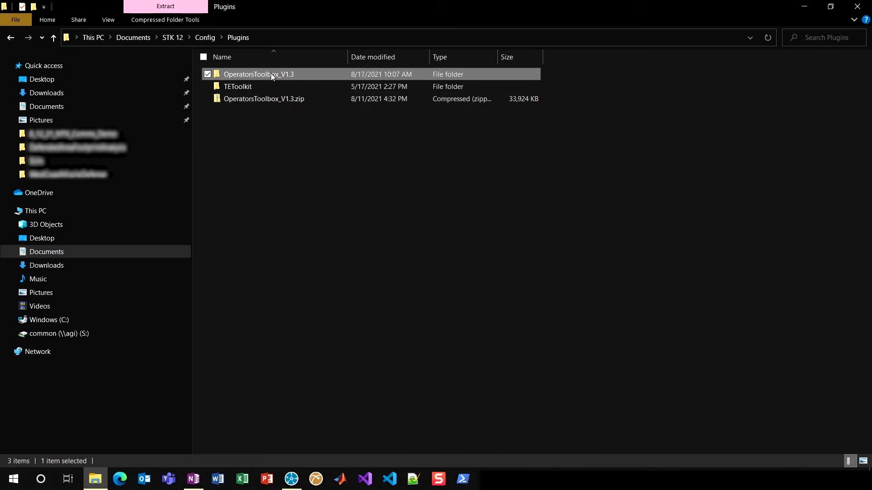
double_click(271, 73)
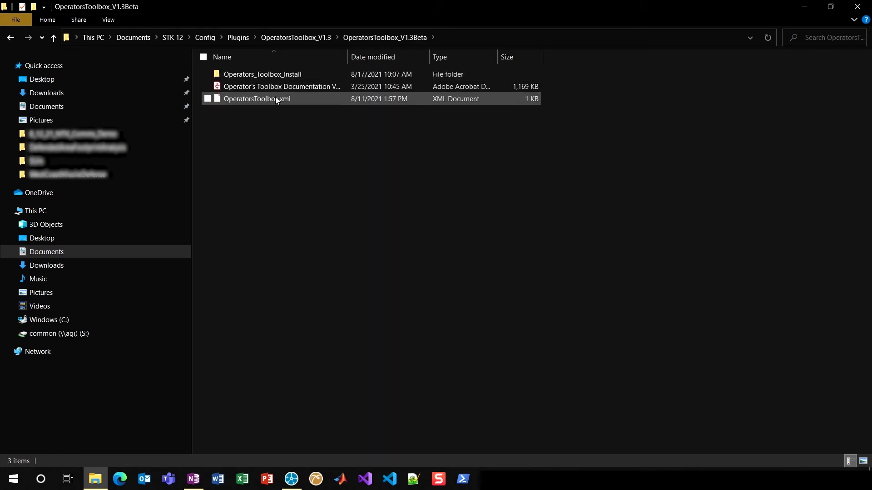
click(275, 98)
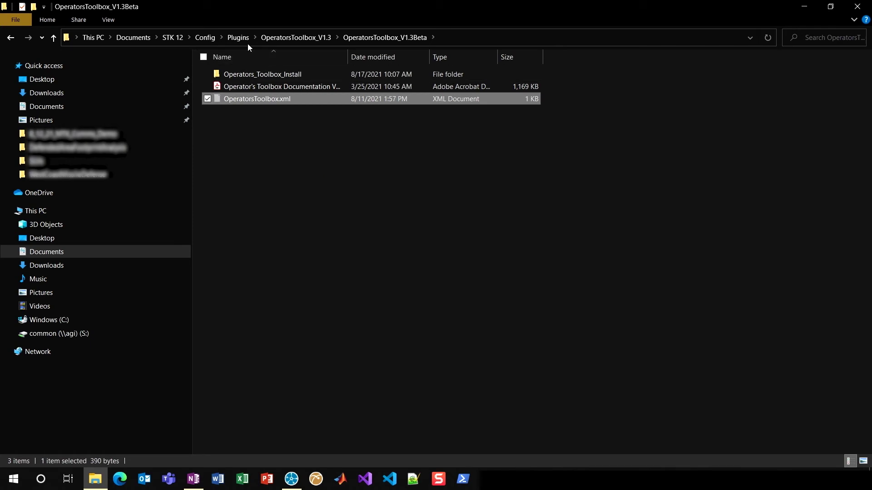
click(238, 37)
click(292, 168)
key(ctrl+v)
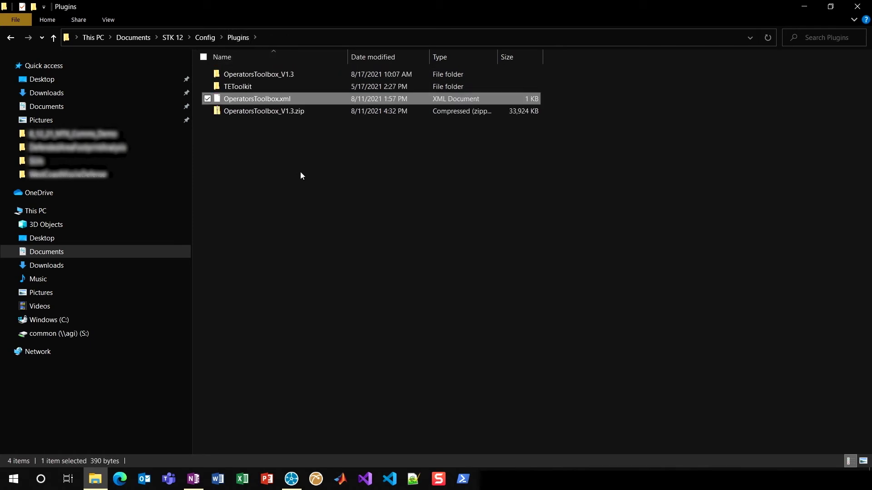
right_click(268, 109)
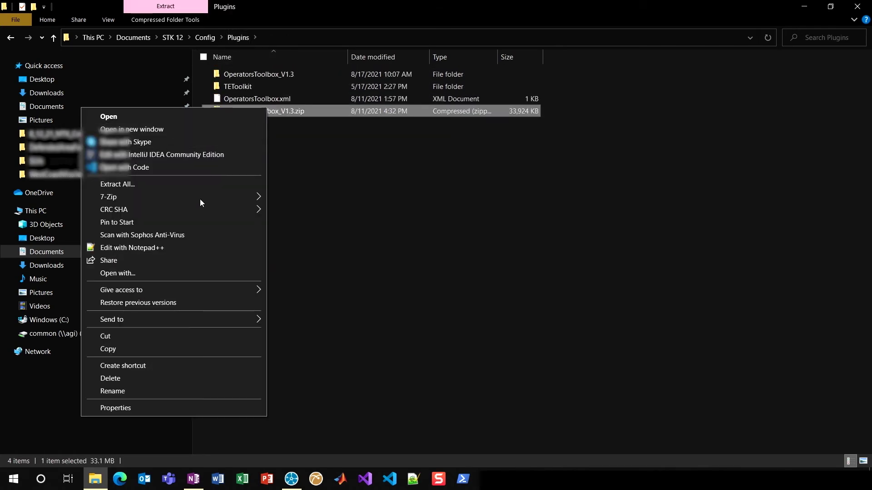
click(153, 378)
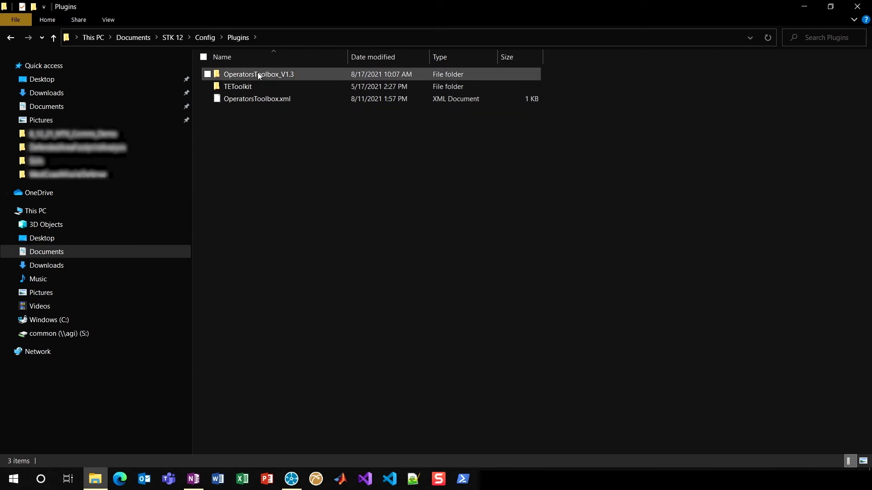
Copy the Operators_Toolbox_Install folder into Plugins and delete the extracted OperatorsToolbox_V1.3 folder.
double_click(257, 73)
double_click(257, 73)
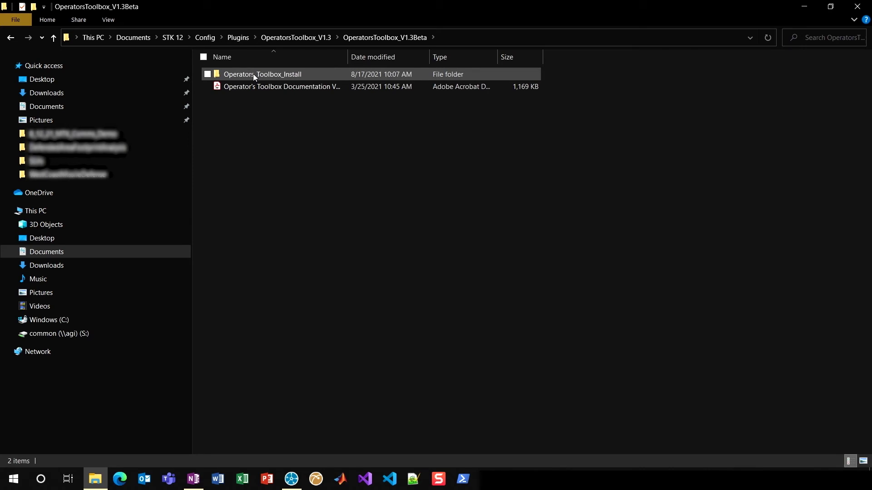
click(252, 74)
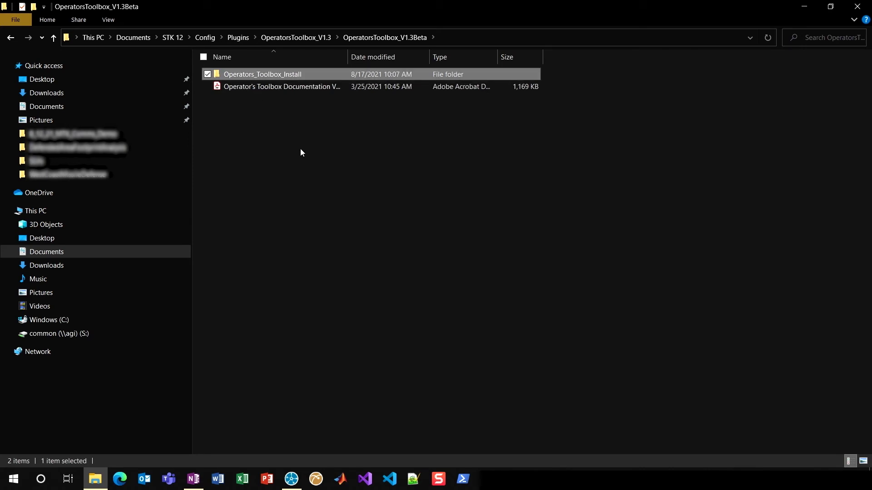
click(246, 38)
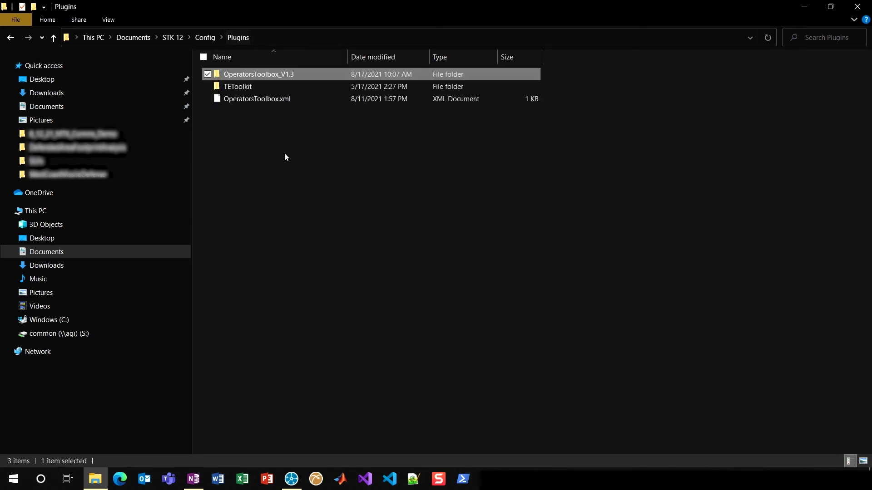
key(ctrl+v)
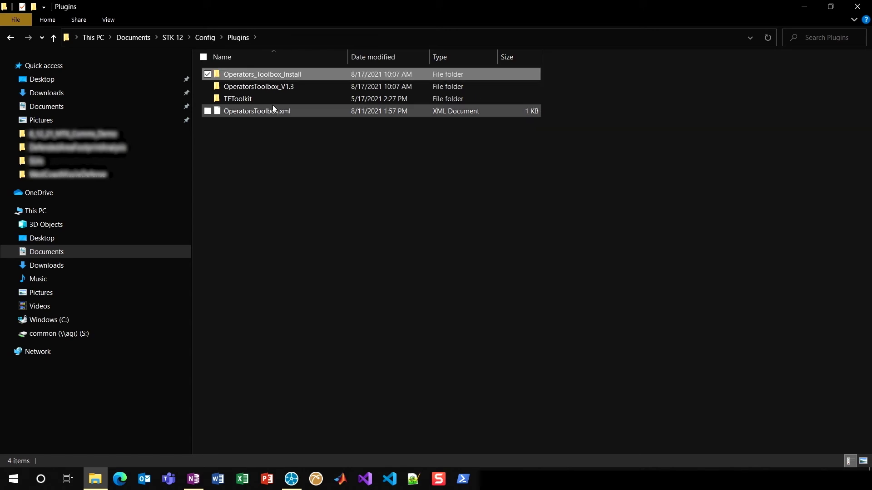
click(269, 87)
right_click(268, 88)
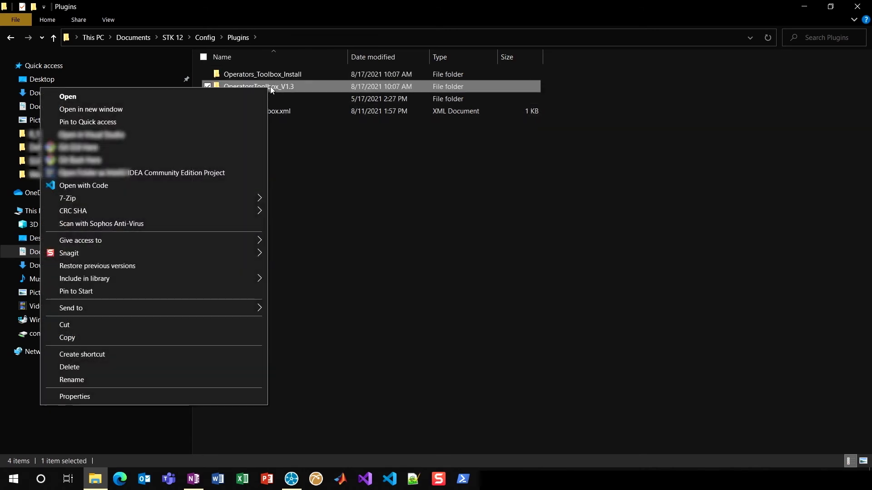
click(86, 366)
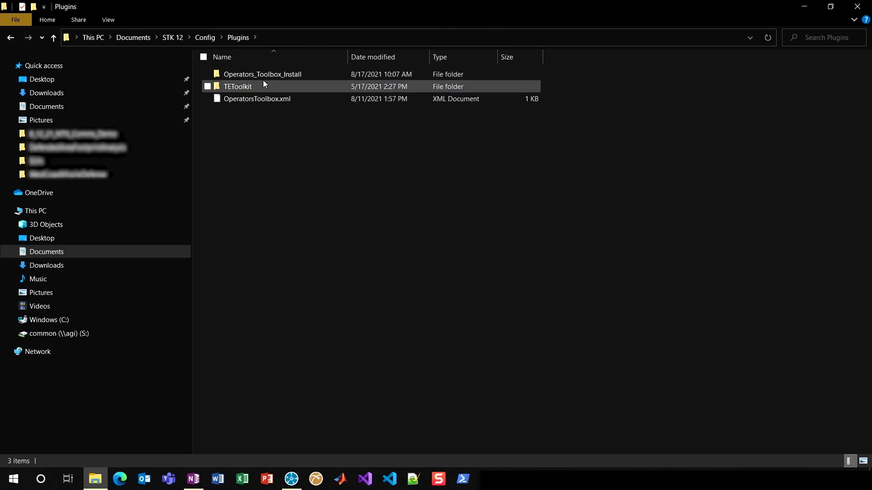
Open the Plugins copy of OperatorsToolbox.xml in Notepad++ and inspect its ProgramData CodeBase path on line 9.
double_click(267, 100)
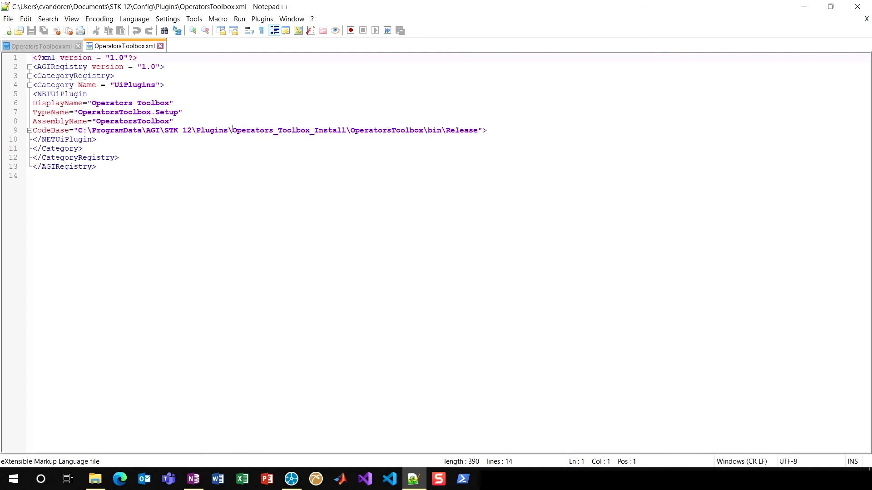
drag(232, 130, 478, 131)
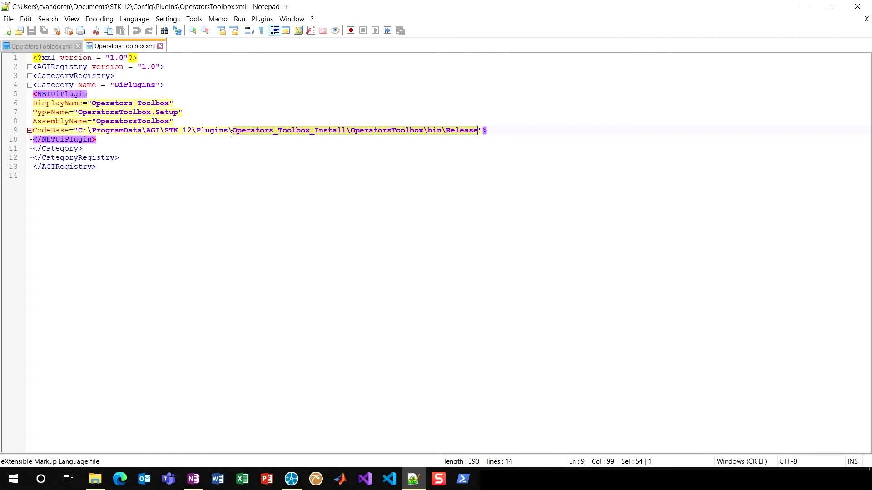
click(197, 132)
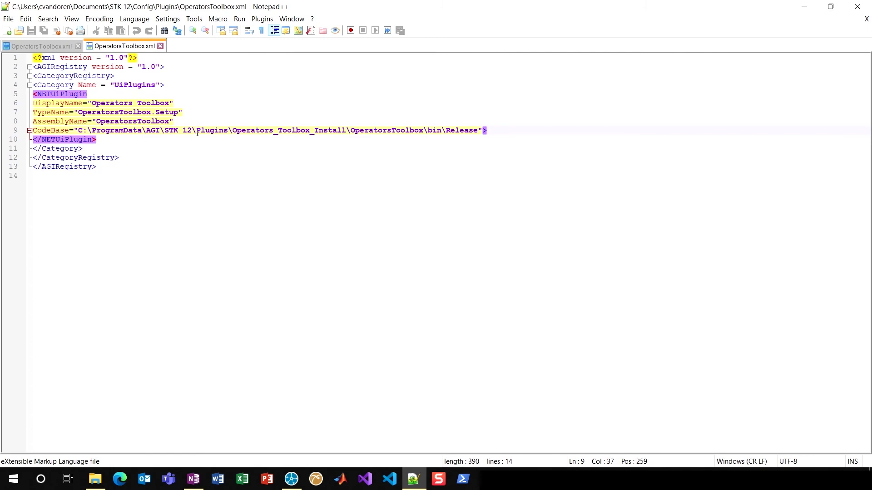
Copy the full path of Operators_Toolbox_Install\OperatorsToolbox\bin\Release from the address bar, then return to Notepad++.
click(95, 479)
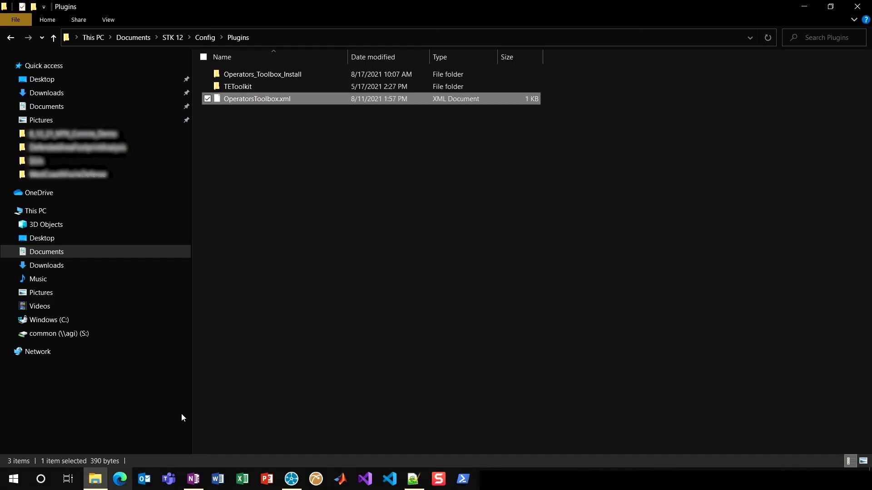
click(272, 146)
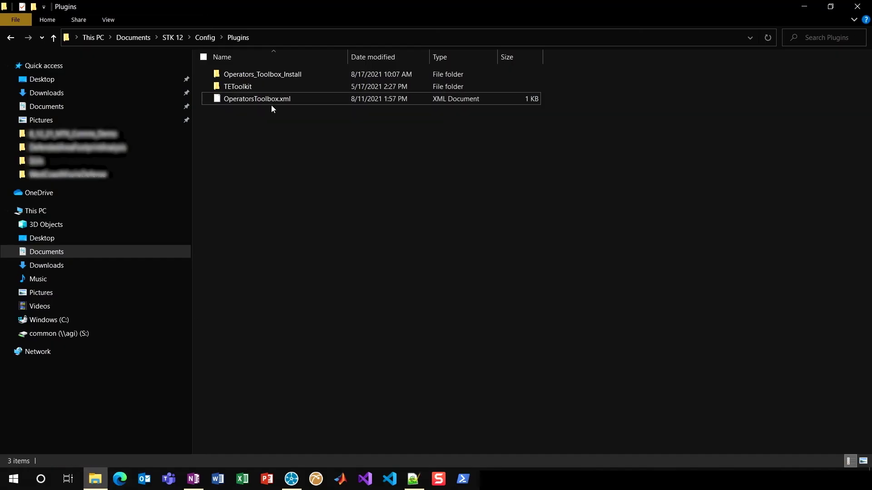
double_click(258, 73)
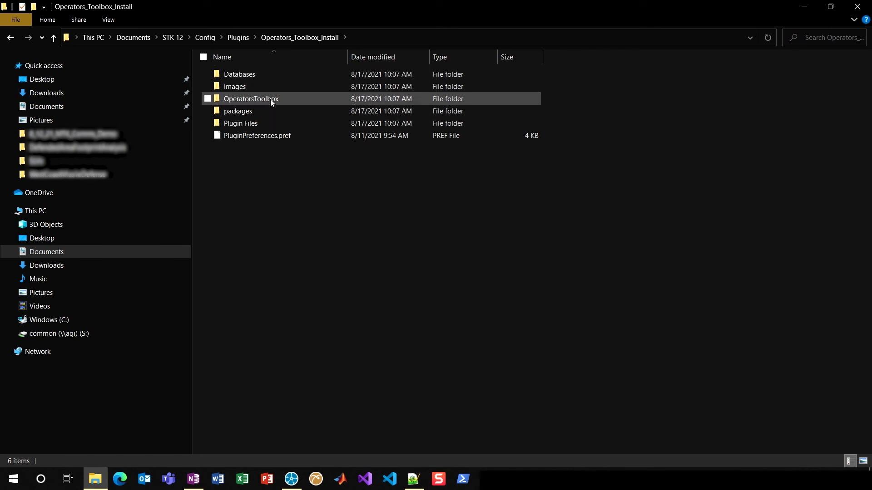
double_click(252, 100)
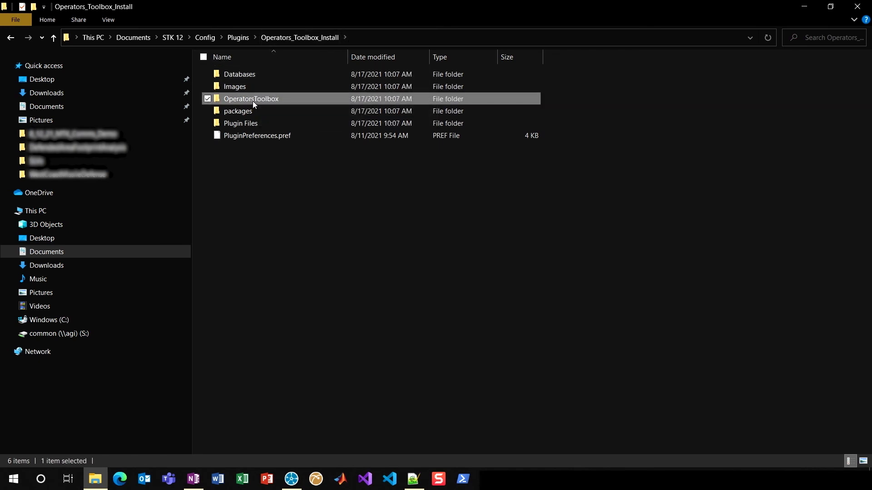
double_click(239, 74)
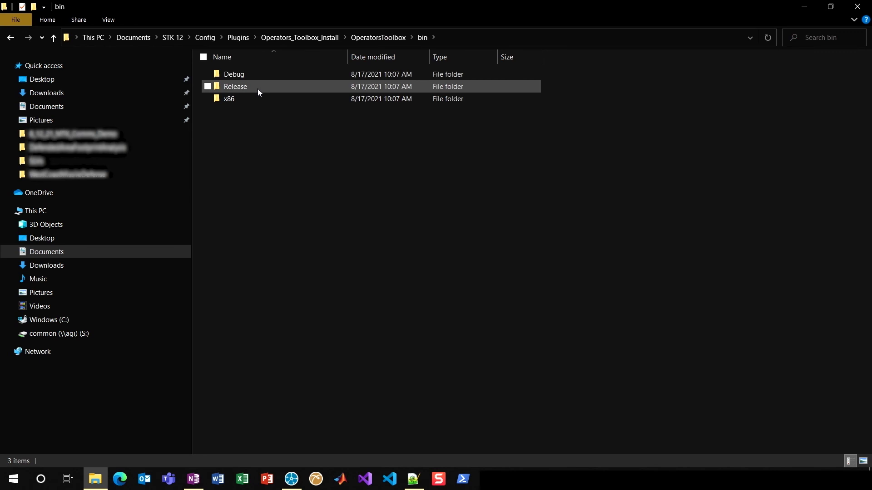
double_click(254, 87)
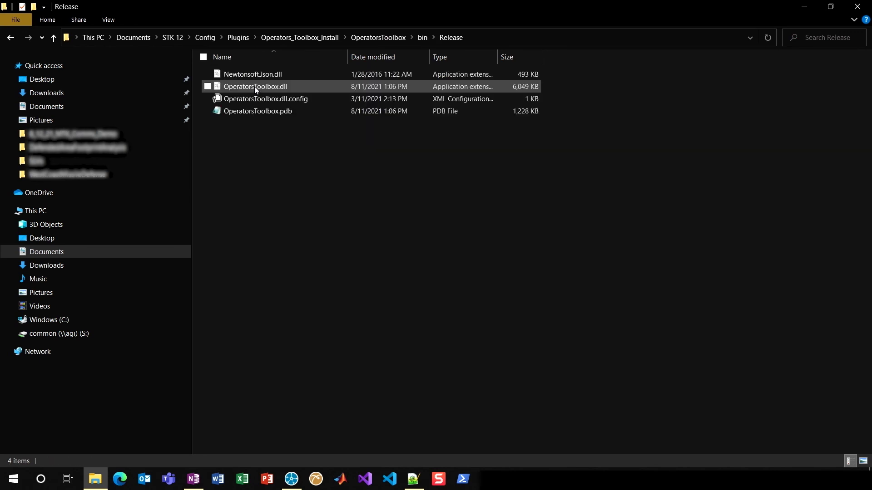
click(485, 37)
key(ctrl+c)
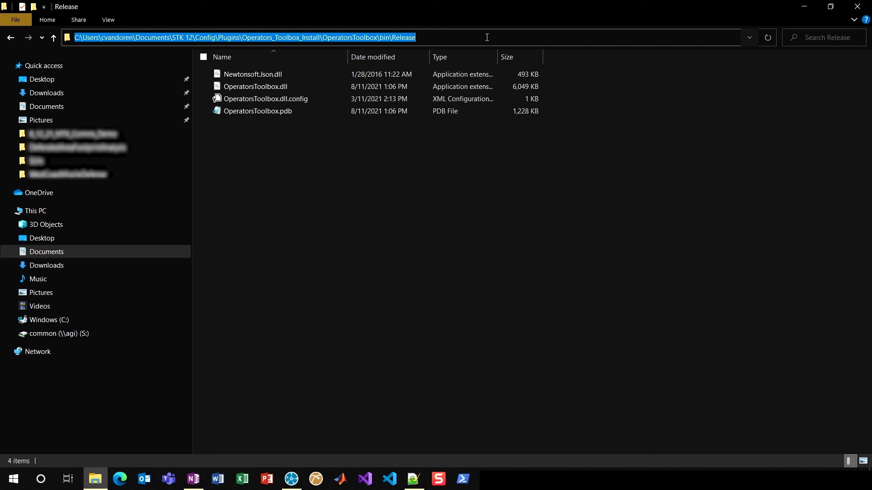
click(413, 479)
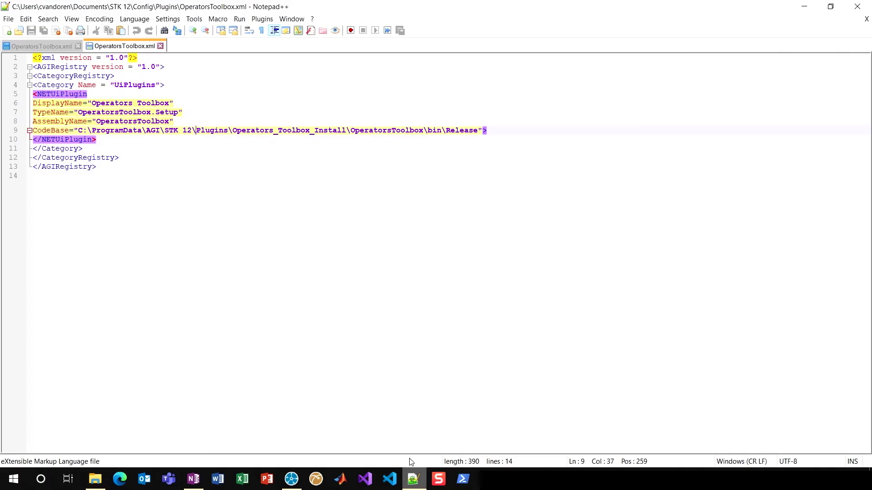
Replace the line 9 CodeBase value with the pasted Documents\STK 12\Config\Plugins Release folder path.
drag(480, 130, 78, 130)
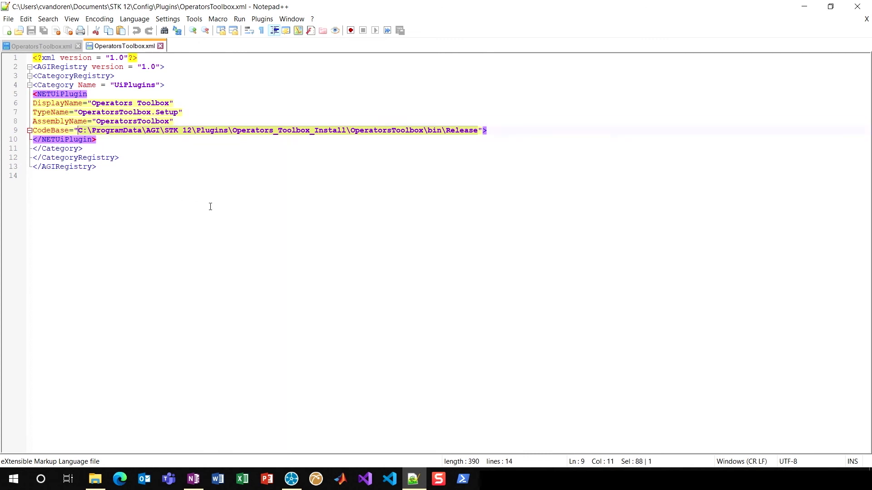
key(ctrl+v)
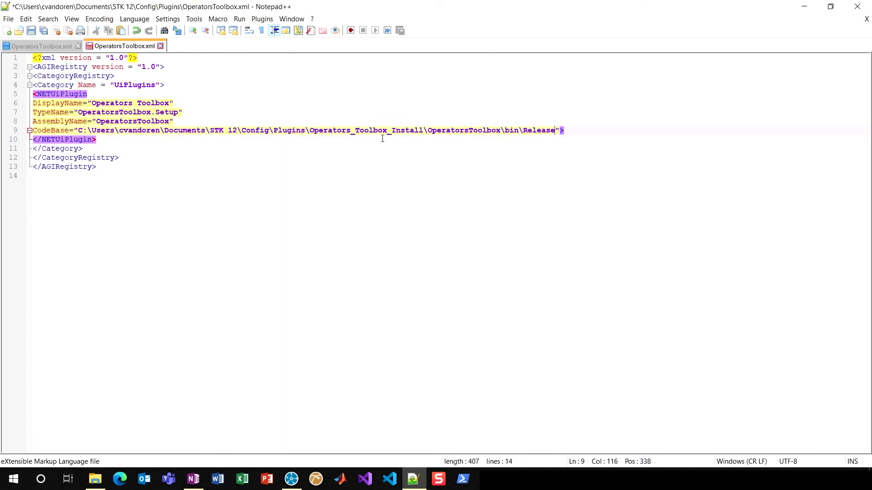